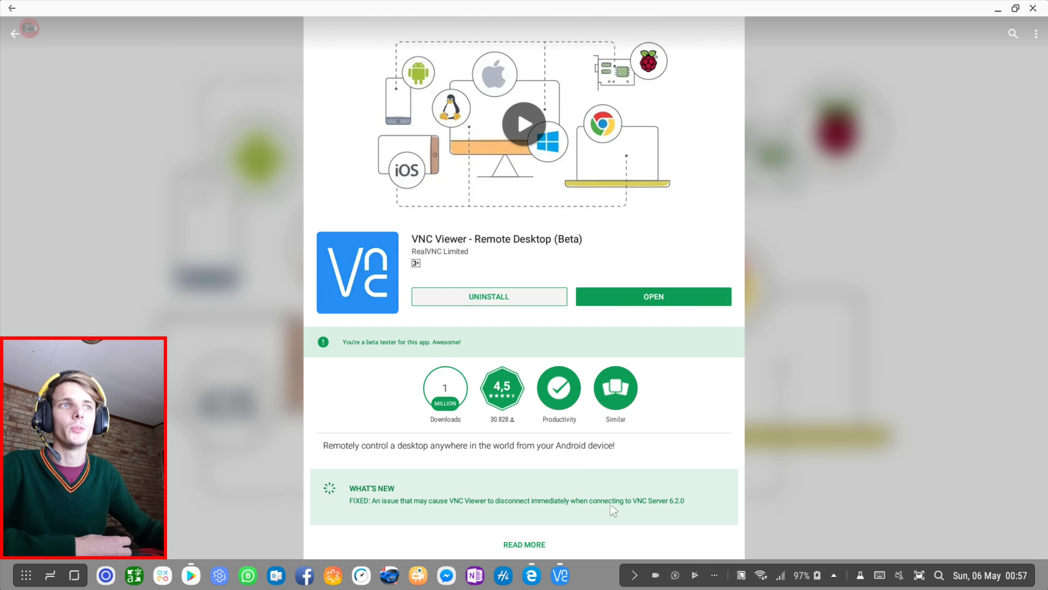
# Scroll through the VNC Viewer – Remote Desktop (Beta) listing in the Play Store.
pyautogui.scroll(-3, 614, 510)
pyautogui.scroll(4, 663, 382)
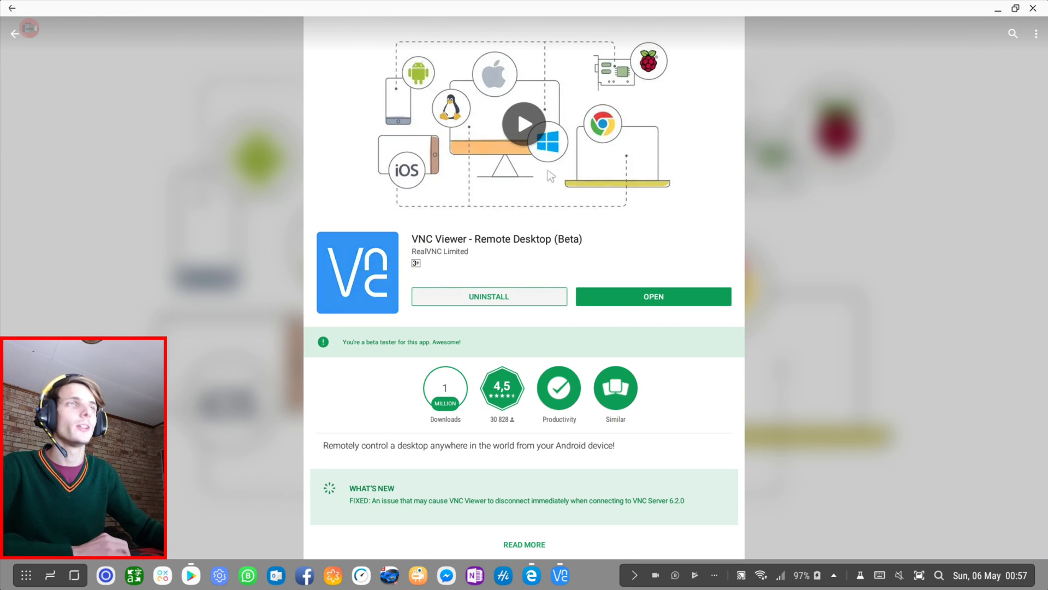
# Close VNC Viewer from the DeX taskbar, remove its recent-apps card, and switch to Edge on realvnc.com.
pyautogui.rightClick(558, 577)
pyautogui.click(571, 550)
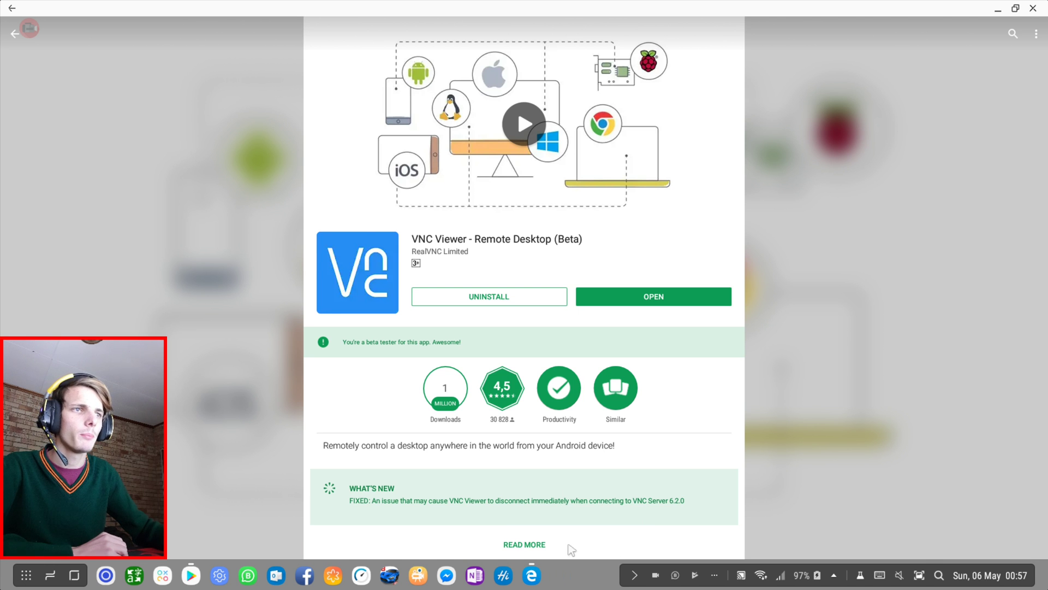
pyautogui.click(50, 574)
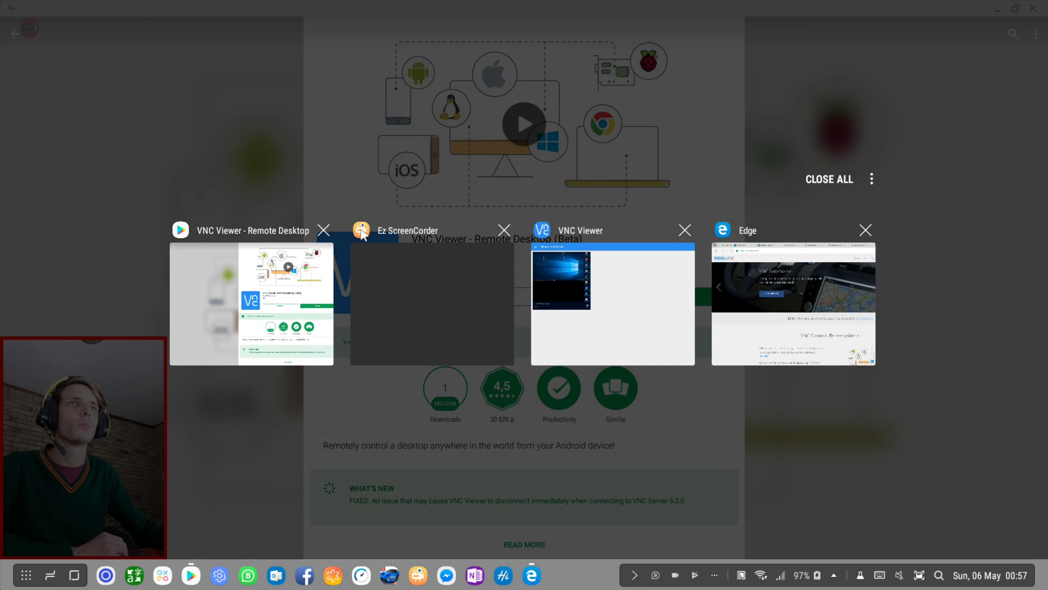
pyautogui.click(685, 230)
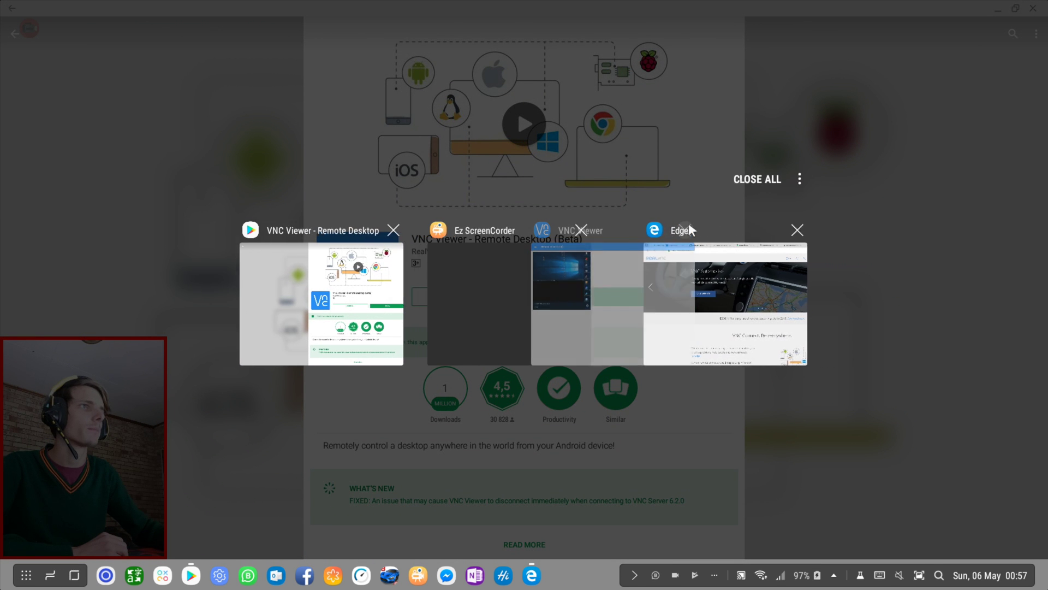
pyautogui.click(699, 279)
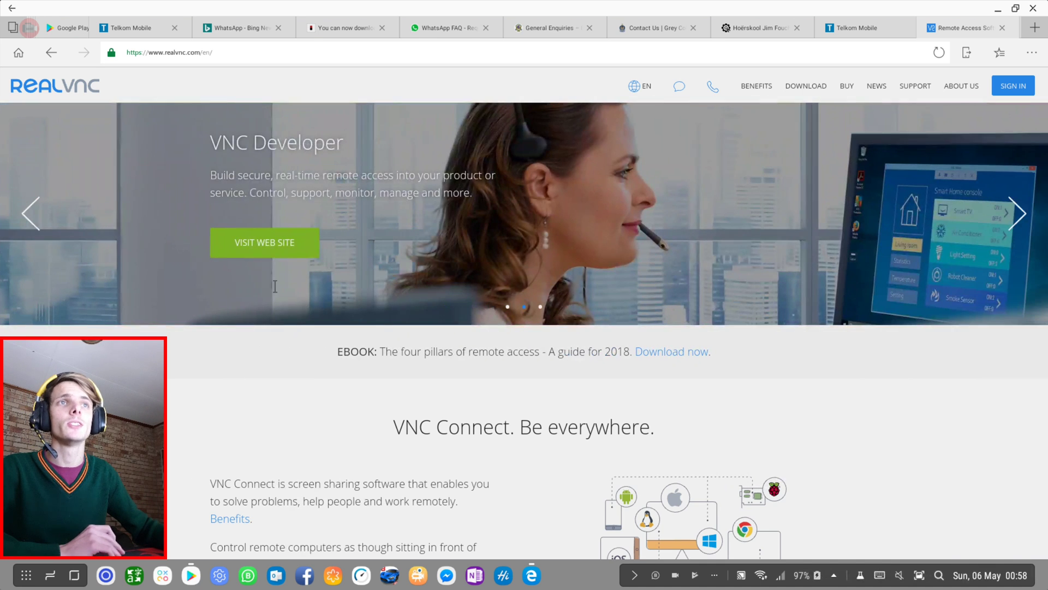
# Go back to the previous slide in the realvnc.com homepage carousel.
pyautogui.click(32, 212)
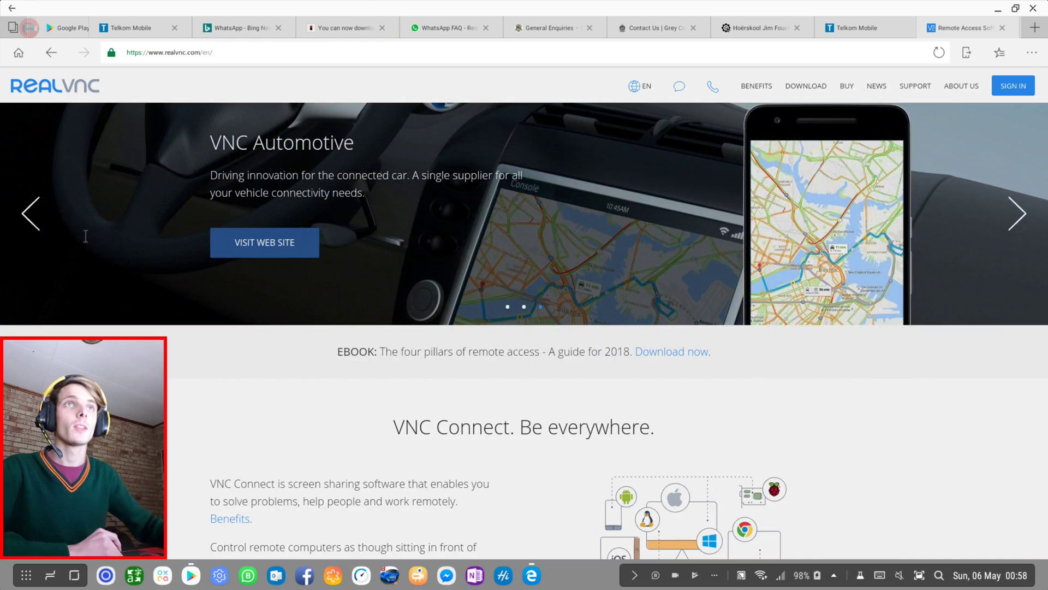
# Launch VNC Viewer from its Play Store page and move its window further left.
pyautogui.click(190, 575)
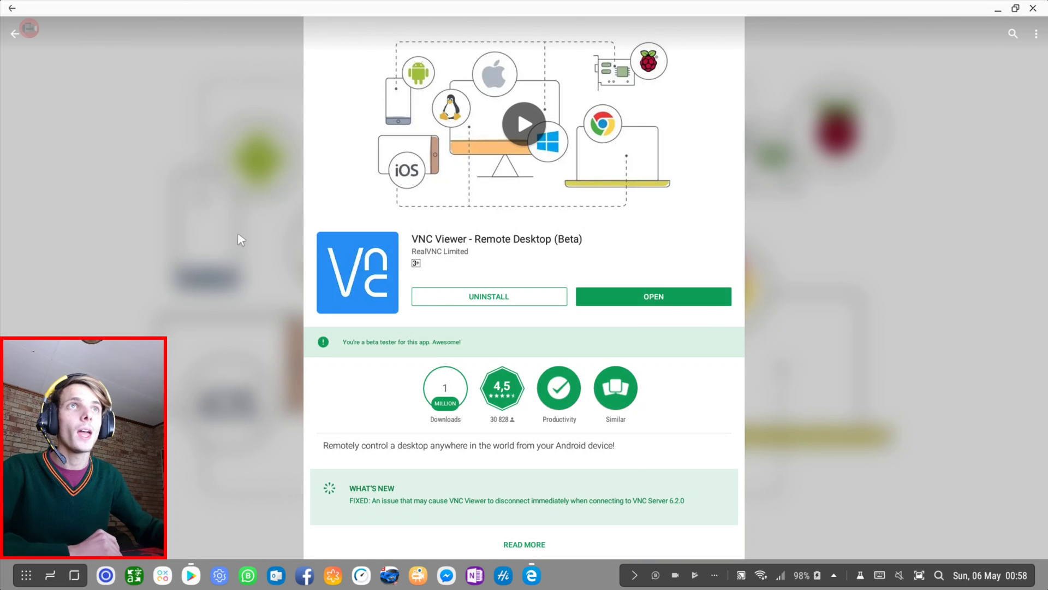
pyautogui.click(684, 300)
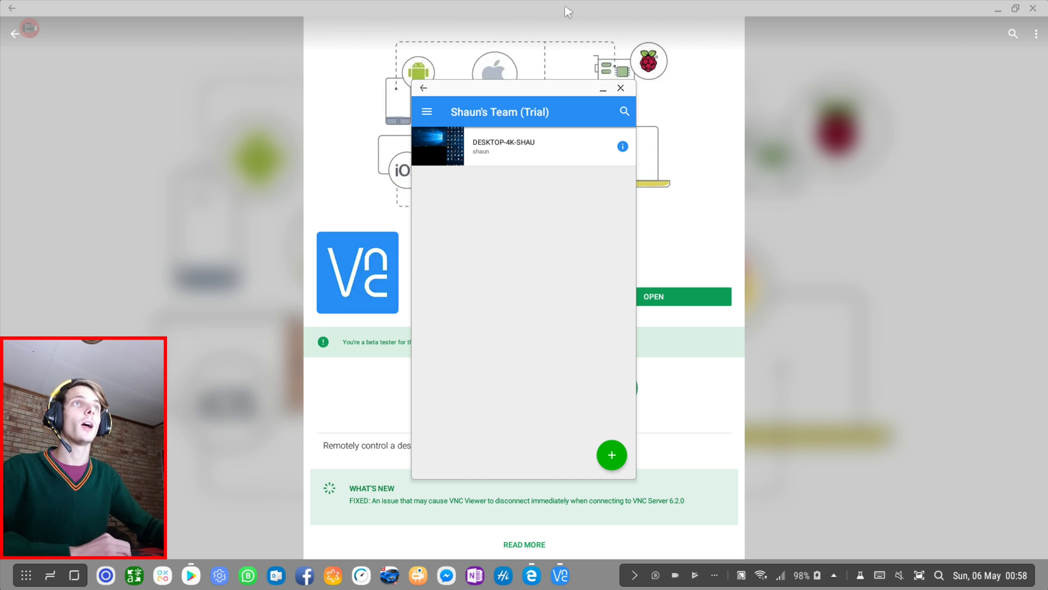
pyautogui.moveTo(513, 96); pyautogui.dragTo(438, 113)
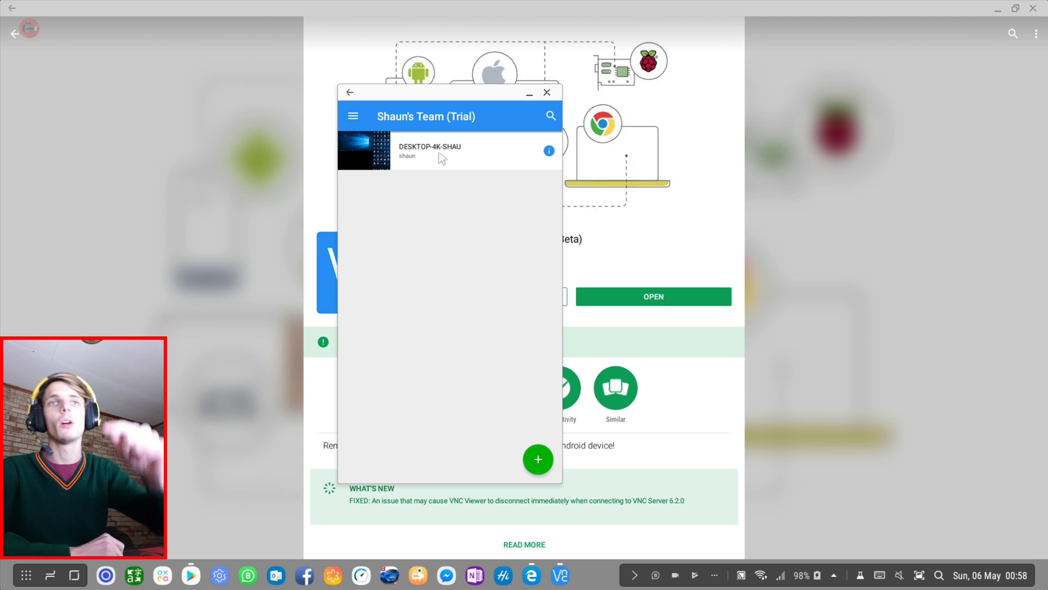
# Cancel a new connection form and connect to the saved DESKTOP-4K computer instead.
pyautogui.click(537, 460)
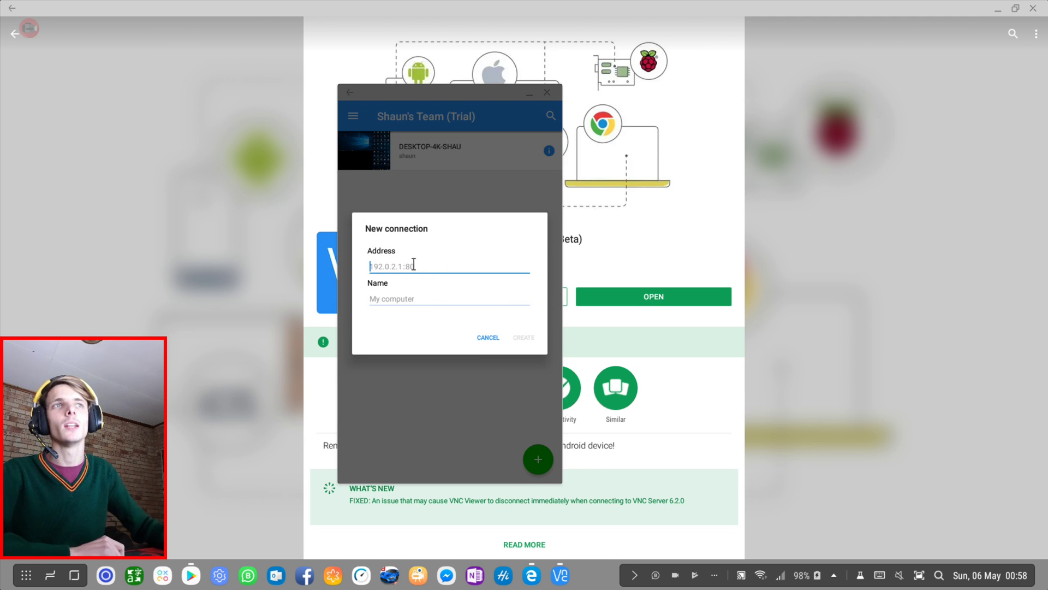
pyautogui.click(487, 337)
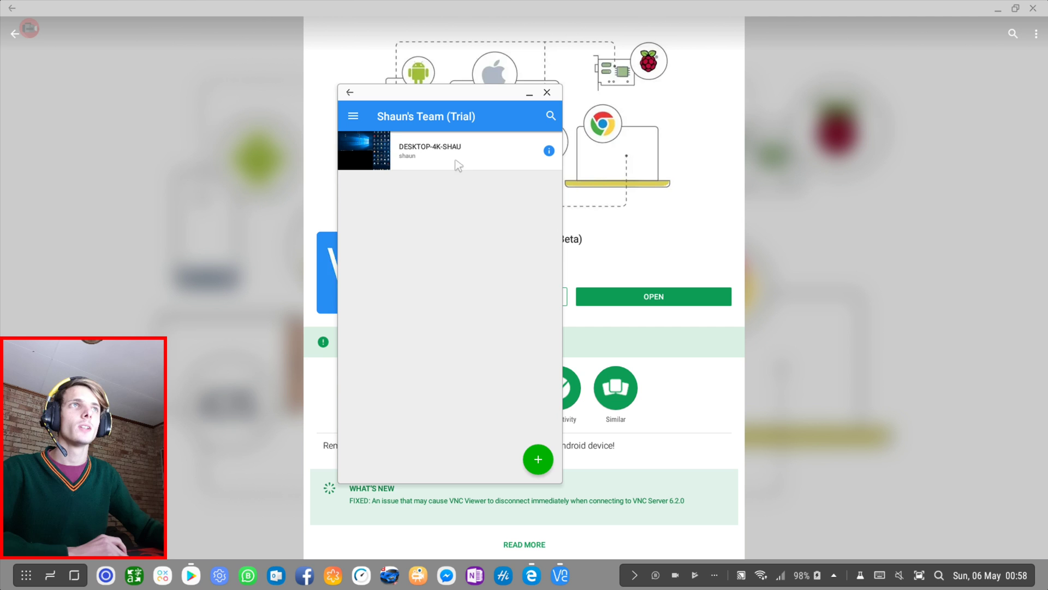
pyautogui.click(406, 154)
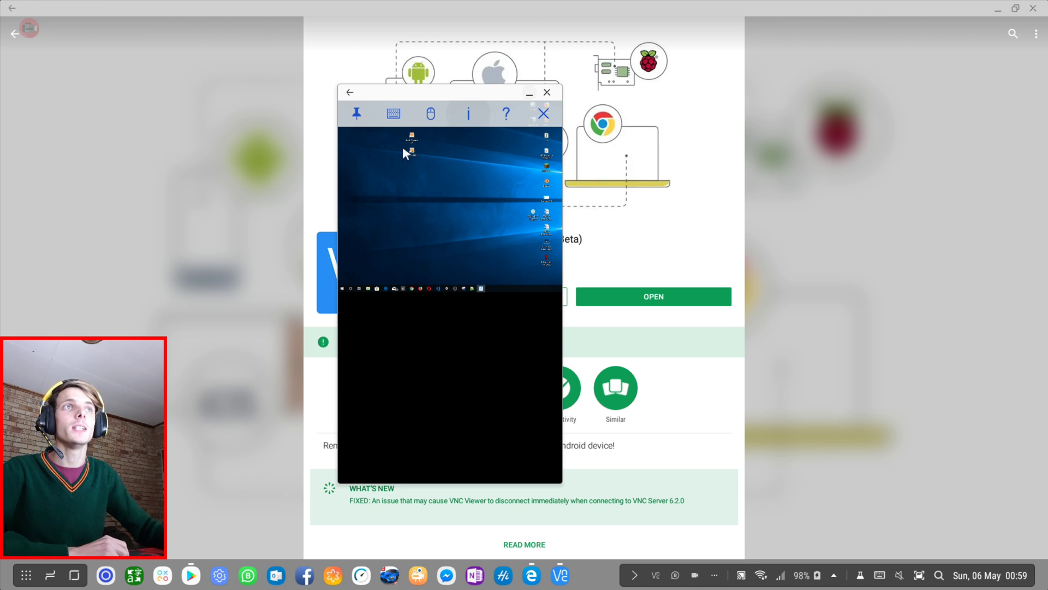
# Open the VNC Server window on the remote desktop and reposition the floating viewer window.
pyautogui.doubleClick(541, 199)
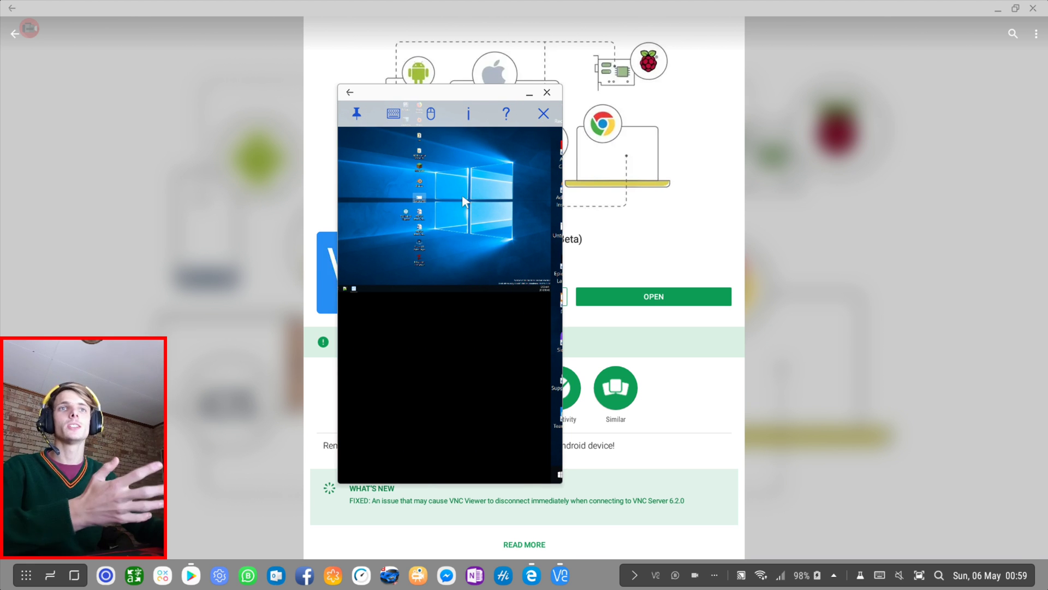
pyautogui.moveTo(465, 91); pyautogui.dragTo(416, 93)
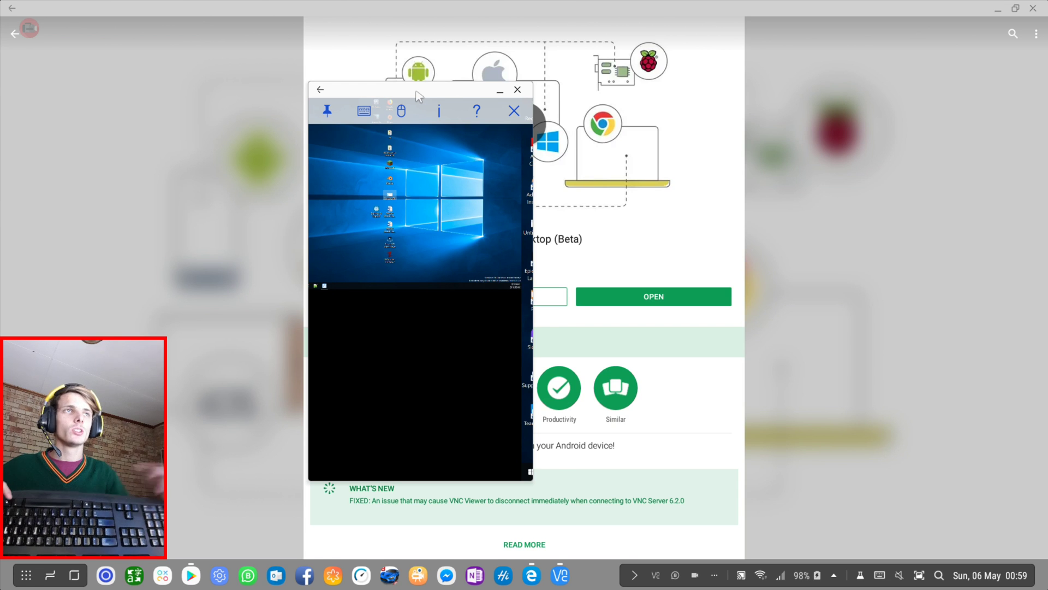
pyautogui.moveTo(418, 96); pyautogui.dragTo(444, 98)
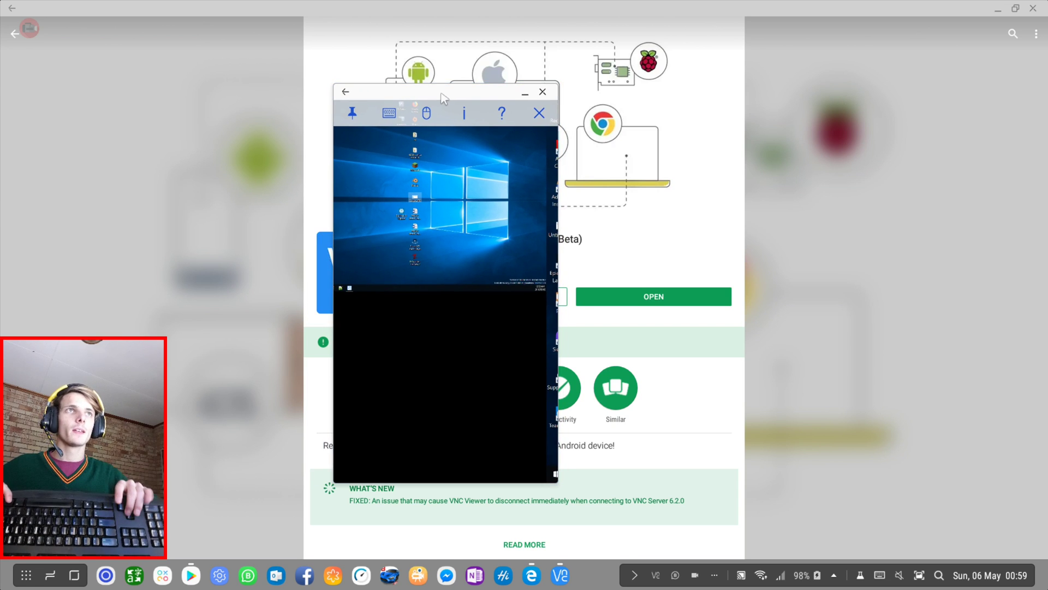
# Maximize the viewer and move the VNC Server window onto the larger right-hand remote monitor.
pyautogui.doubleClick(443, 91)
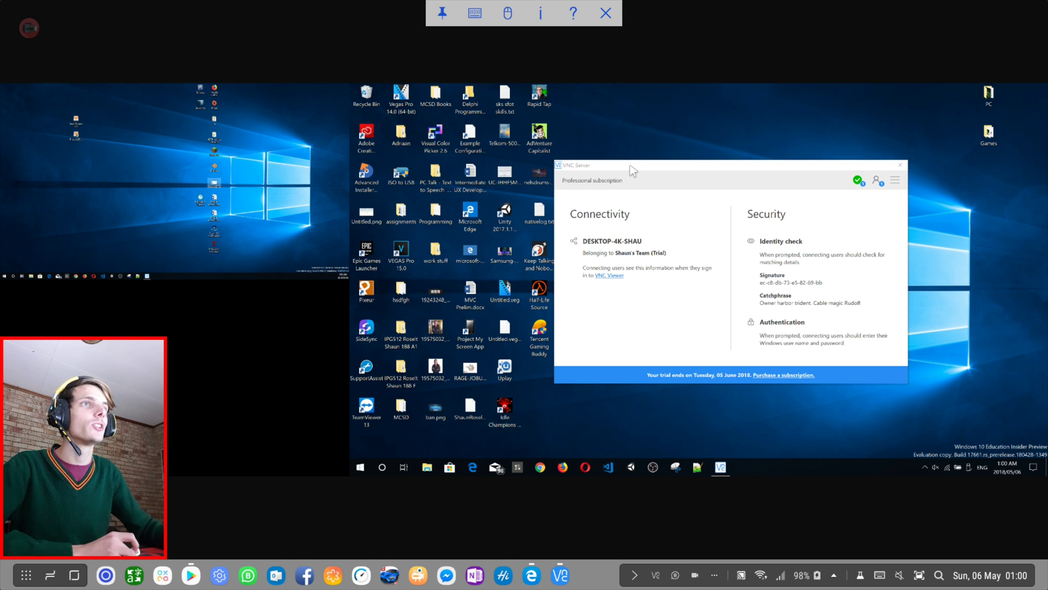
pyautogui.moveTo(632, 170); pyautogui.dragTo(86, 127)
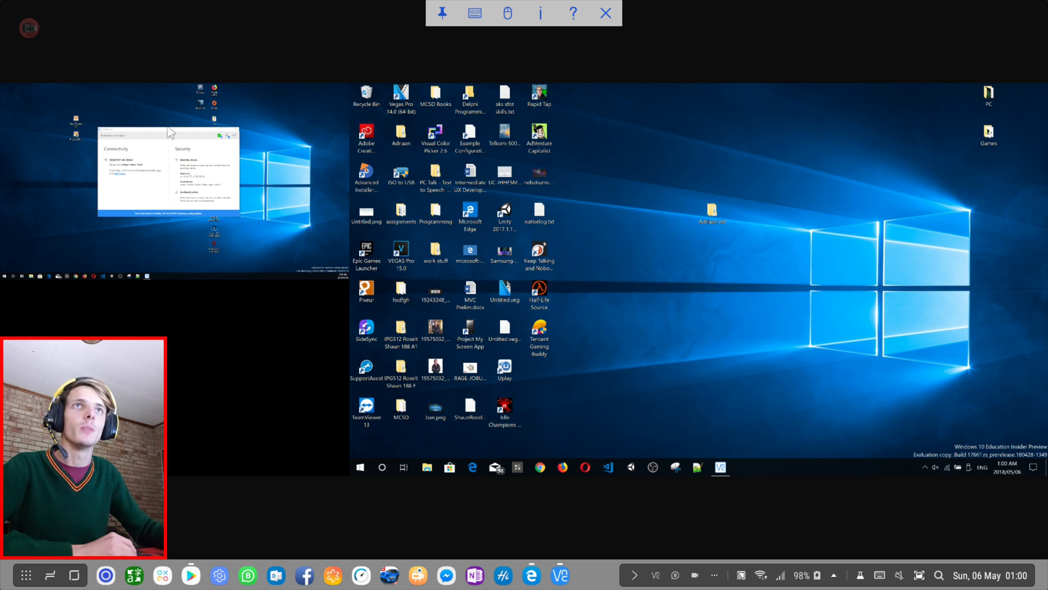
pyautogui.moveTo(171, 133); pyautogui.dragTo(731, 174)
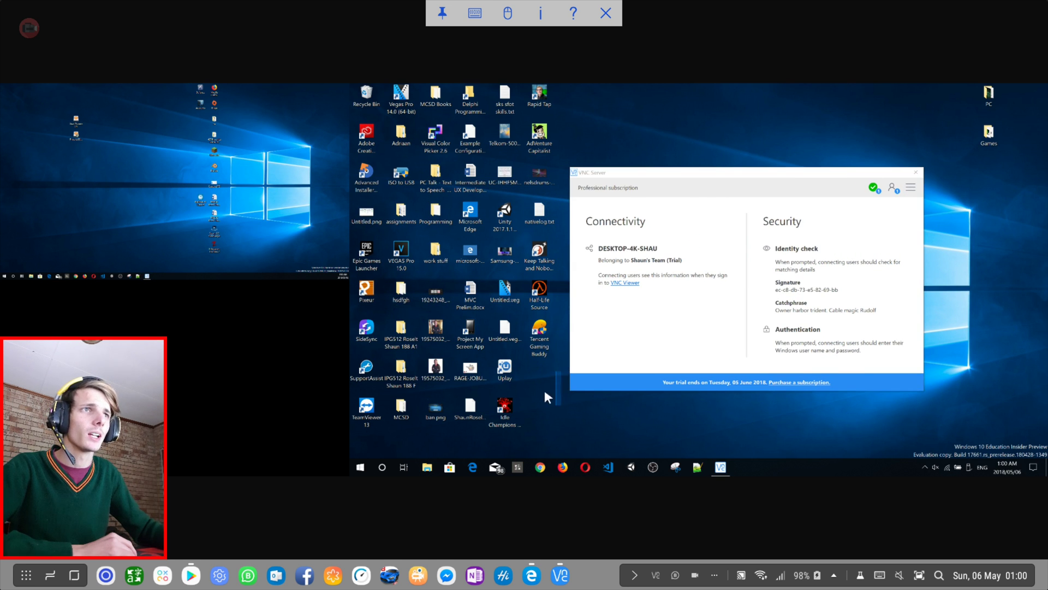
pyautogui.click(359, 467)
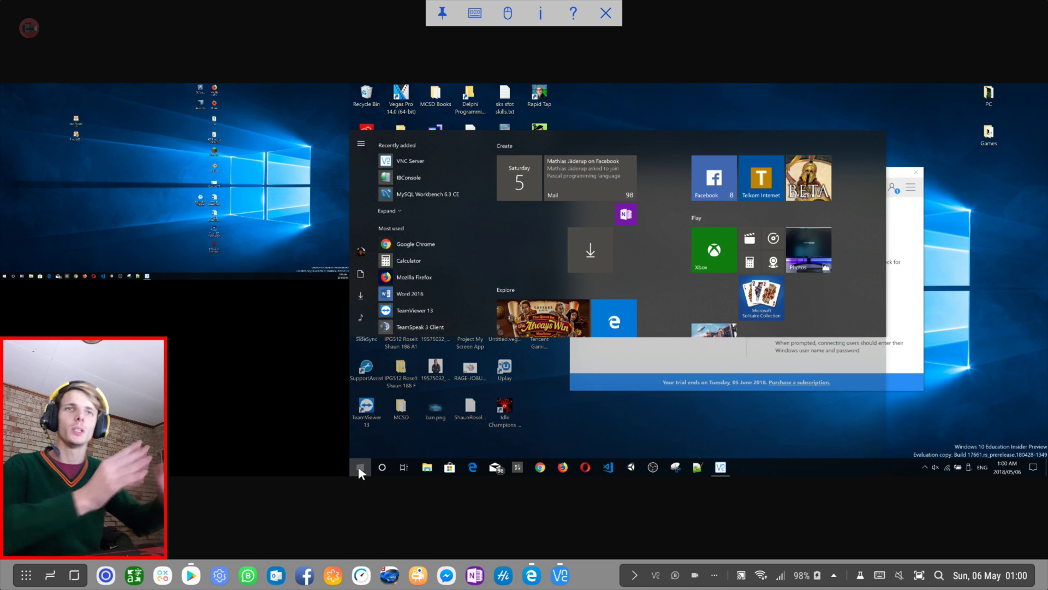
pyautogui.click(912, 115)
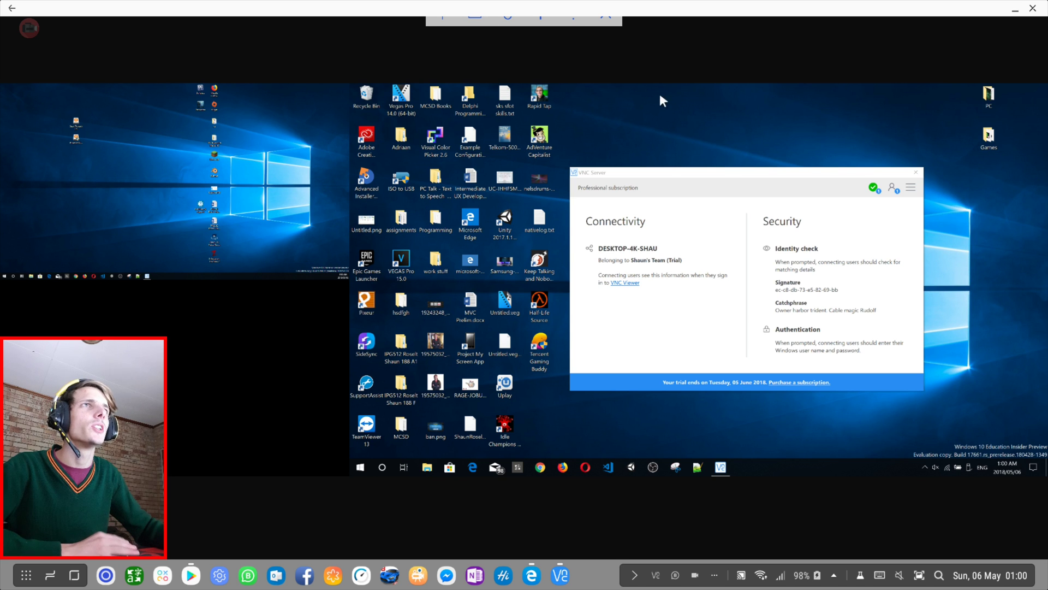
pyautogui.click(540, 14)
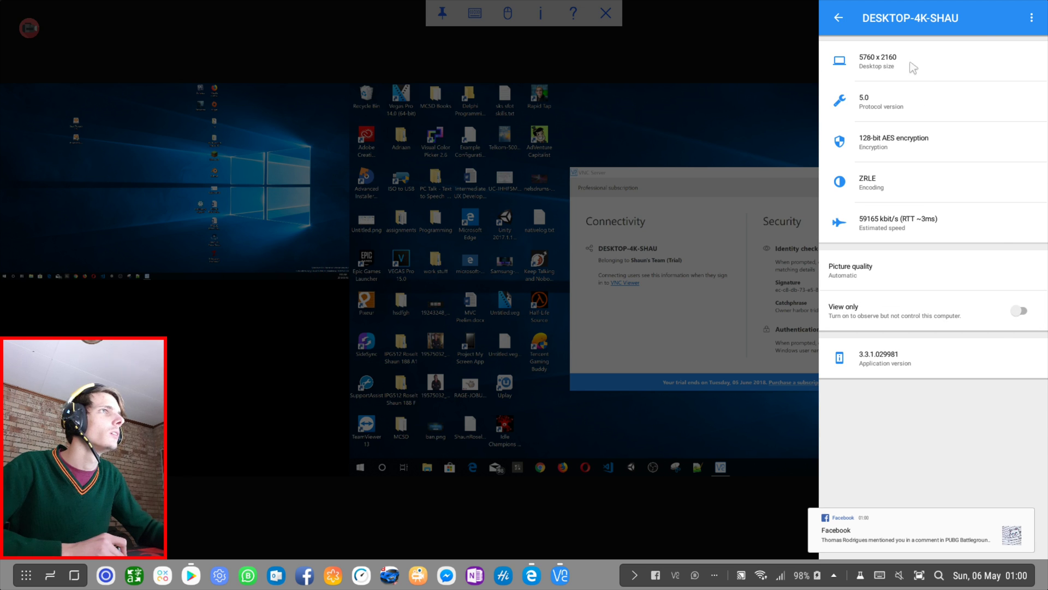
pyautogui.click(736, 79)
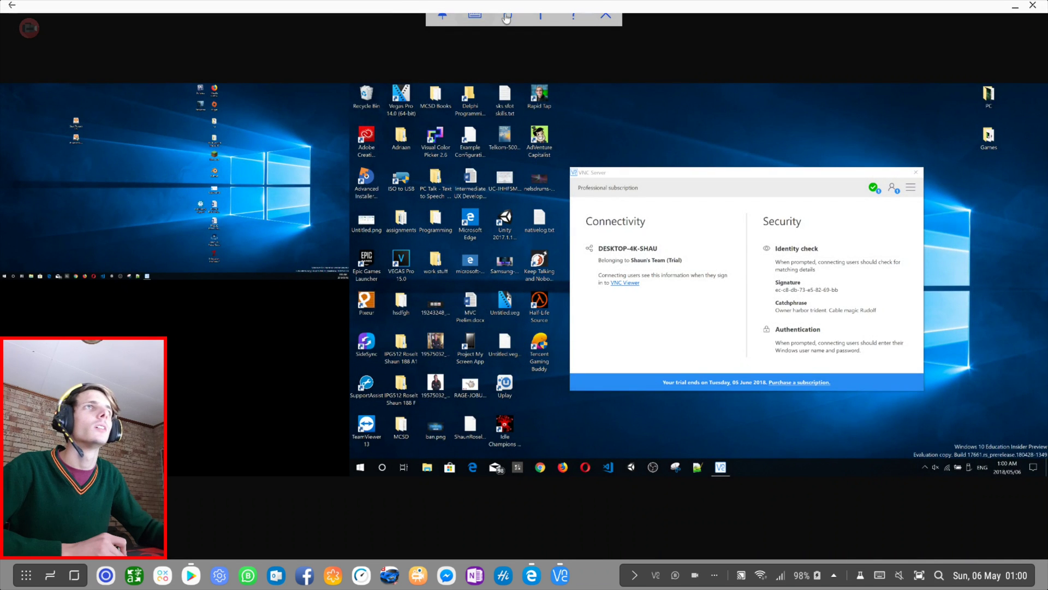
pyautogui.click(475, 18)
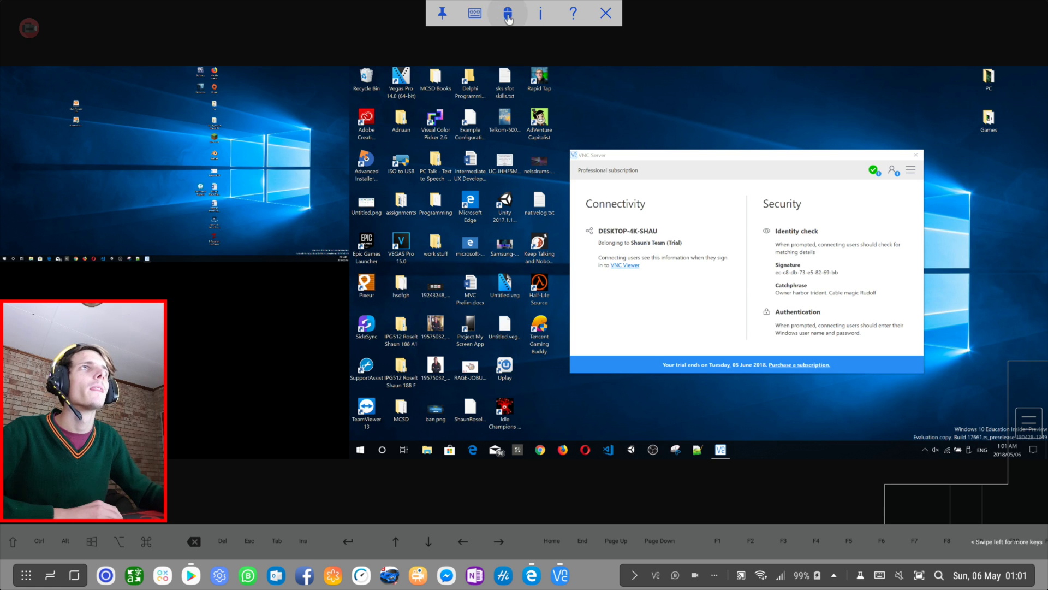
pyautogui.click(474, 14)
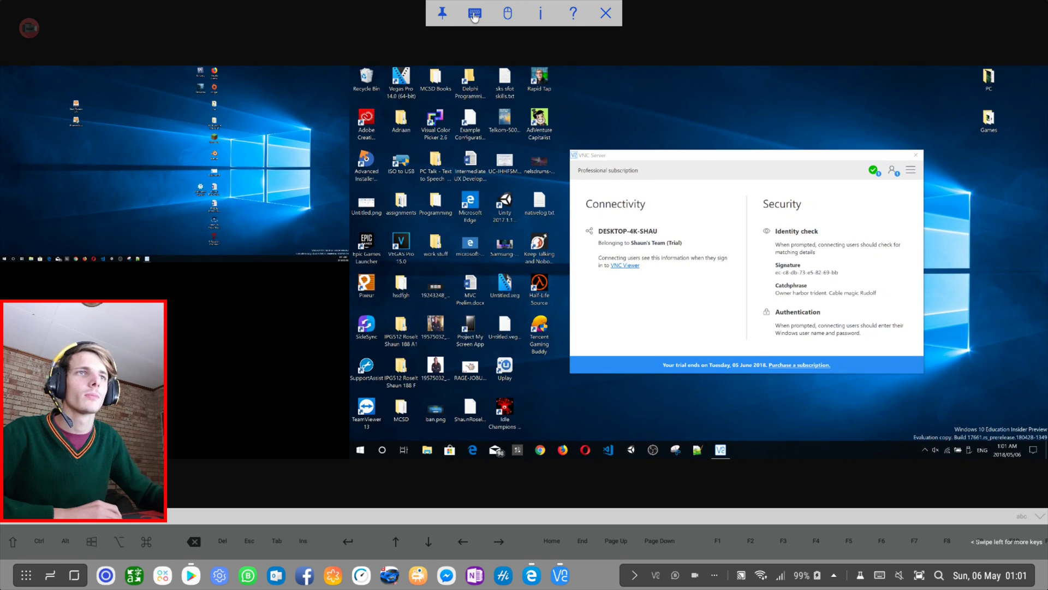
pyautogui.click(475, 14)
# Unpin the VNC toolbar and confirm the Showing the toolbar notice so it hides.
pyautogui.click(442, 14)
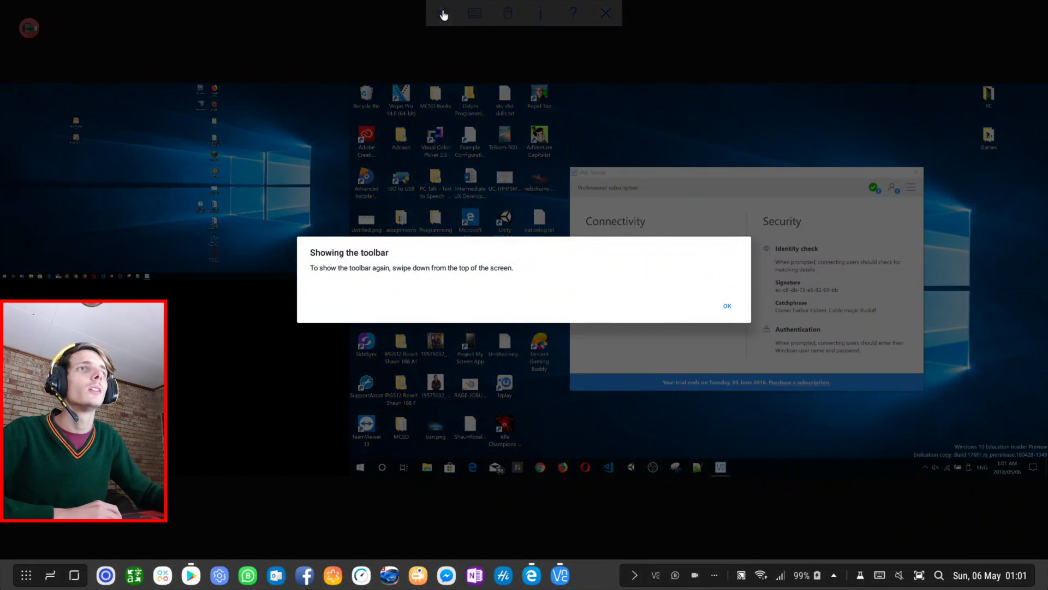
pyautogui.click(724, 306)
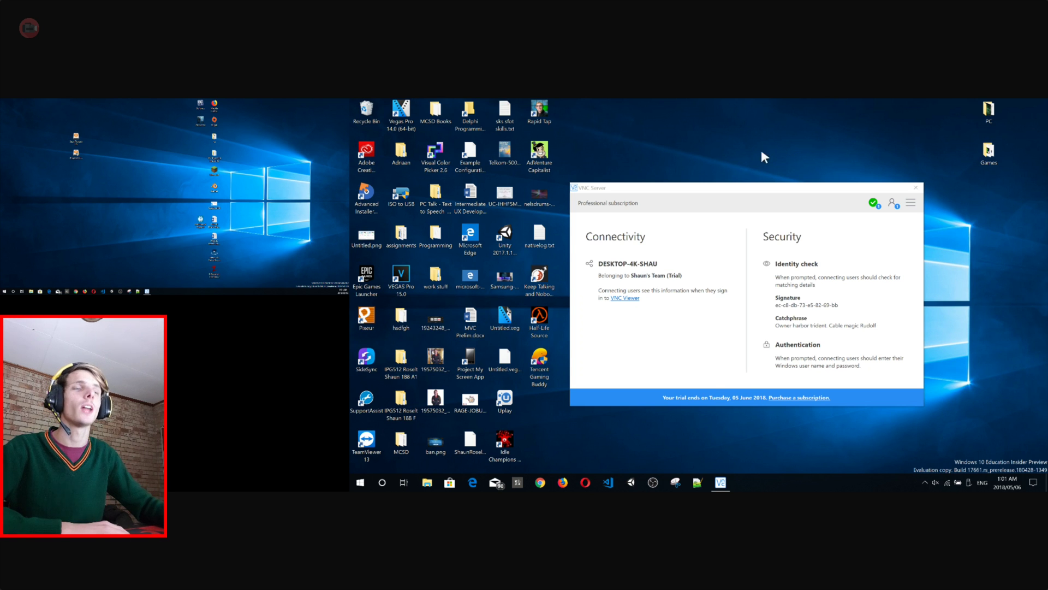
pyautogui.moveTo(467, 4)
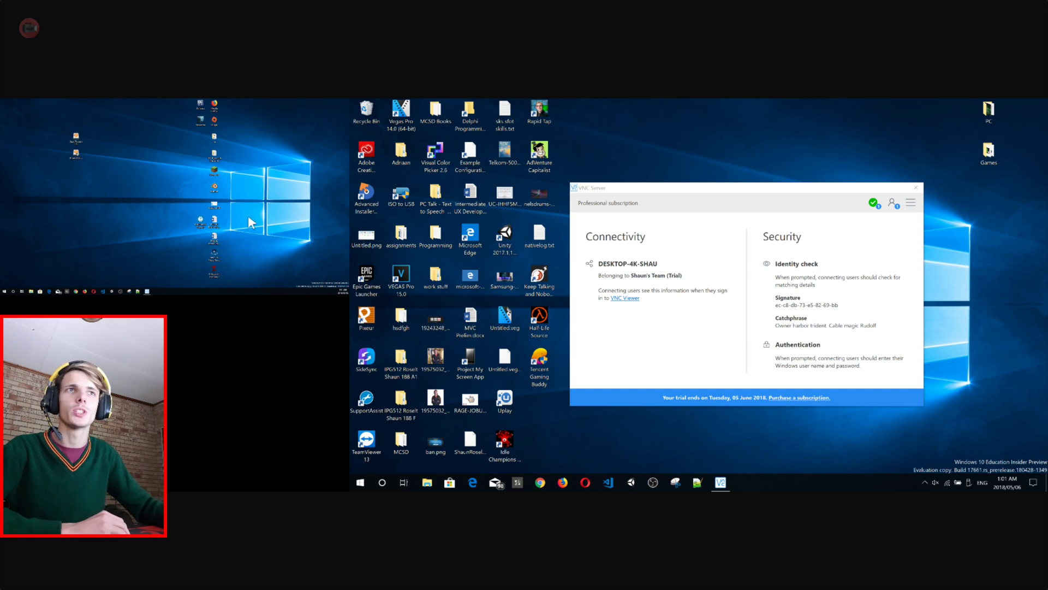
# Re-pin the VNC toolbar and nudge the VNC Server window on the remote desktop.
pyautogui.click(382, 233)
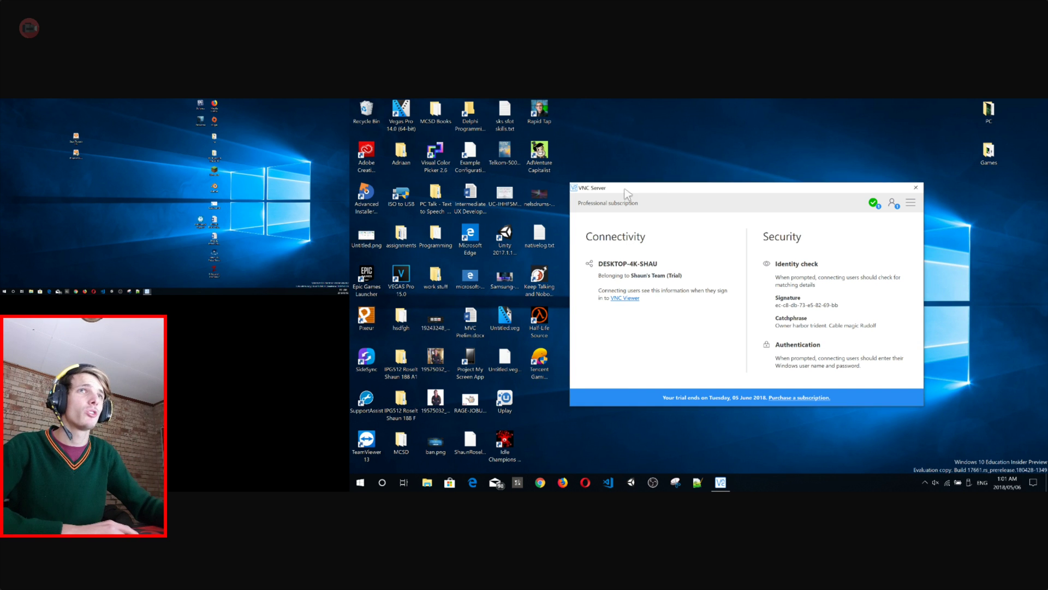
pyautogui.moveTo(680, 191)
pyautogui.mouseDown()
pyautogui.moveTo(653, 189)
pyautogui.moveTo(666, 192)
pyautogui.mouseUp()
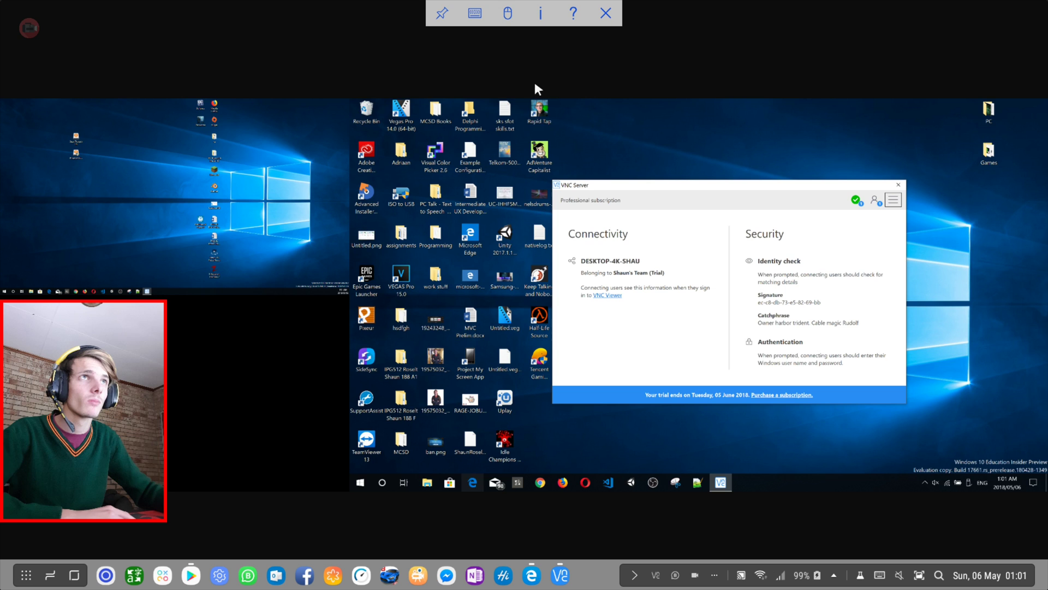
pyautogui.click(442, 13)
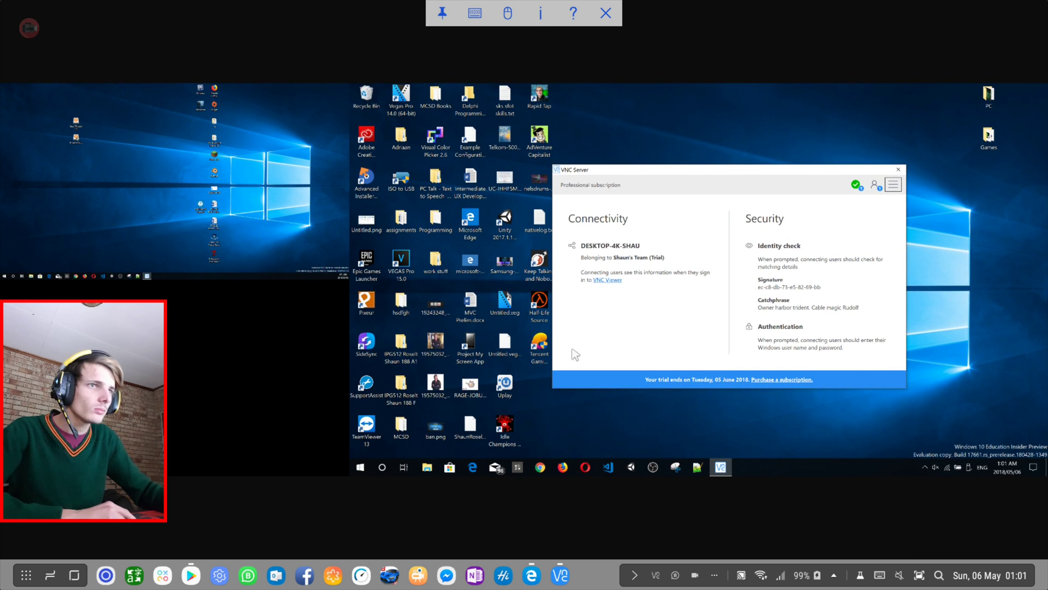
pyautogui.click(976, 192)
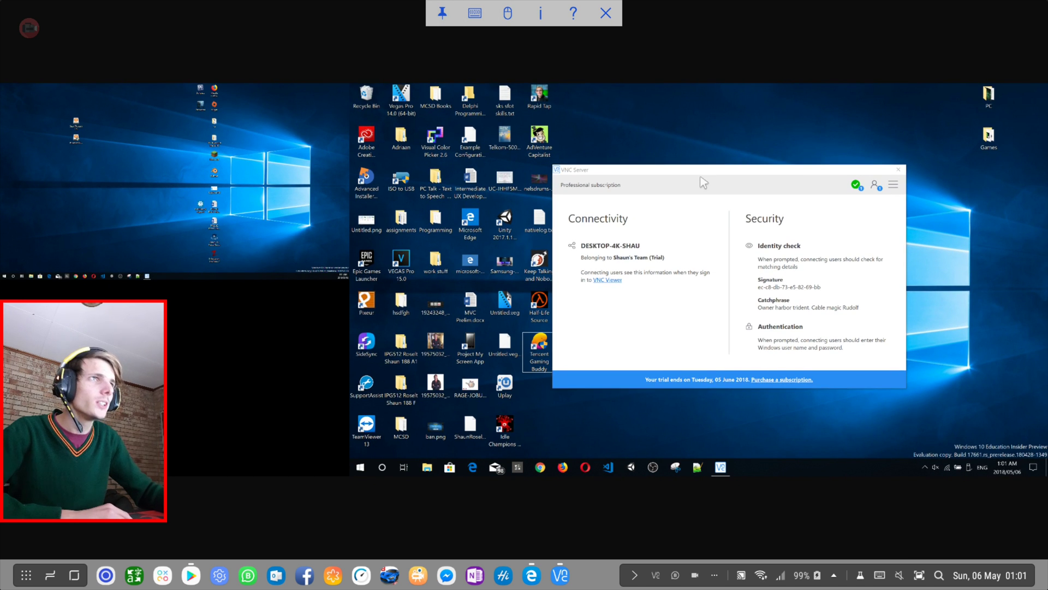
pyautogui.moveTo(703, 182); pyautogui.dragTo(727, 179)
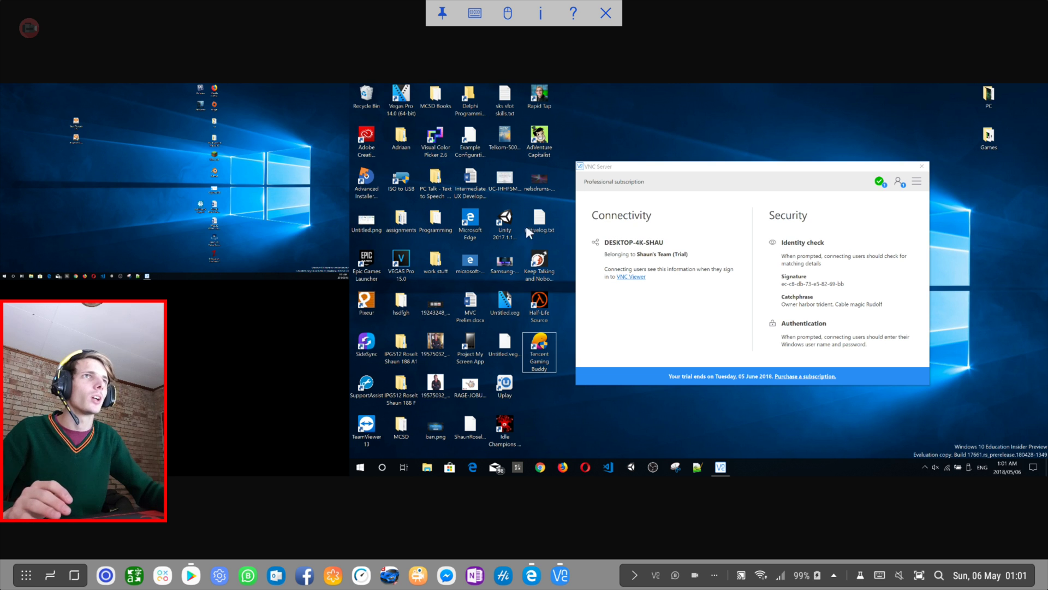
pyautogui.rightClick(686, 126)
pyautogui.click(665, 107)
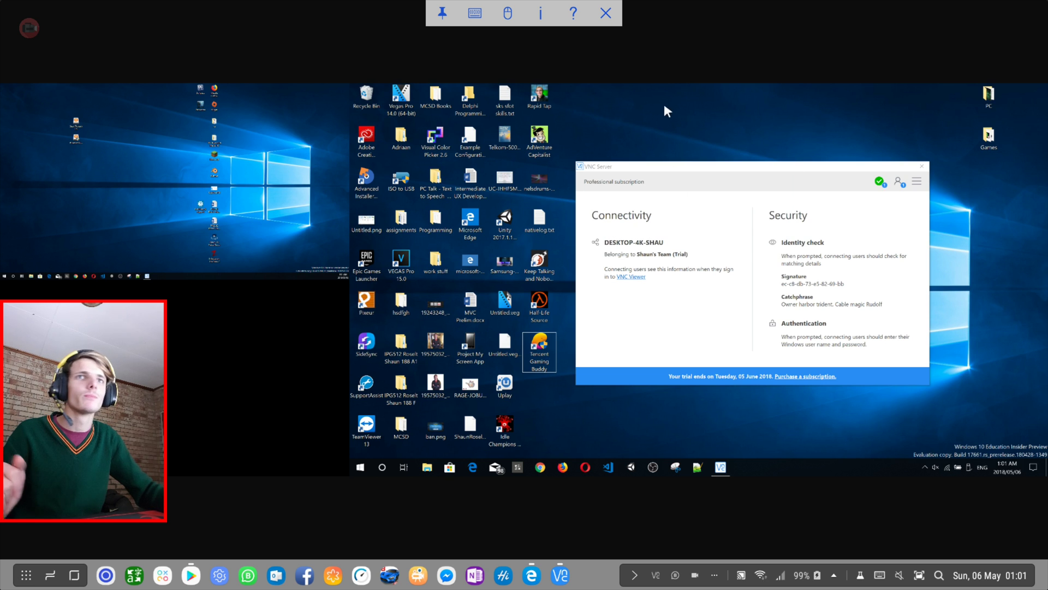
# Try a Windows search for 'goo', cancel it, and launch Edge from the remote taskbar.
pyautogui.click(386, 467)
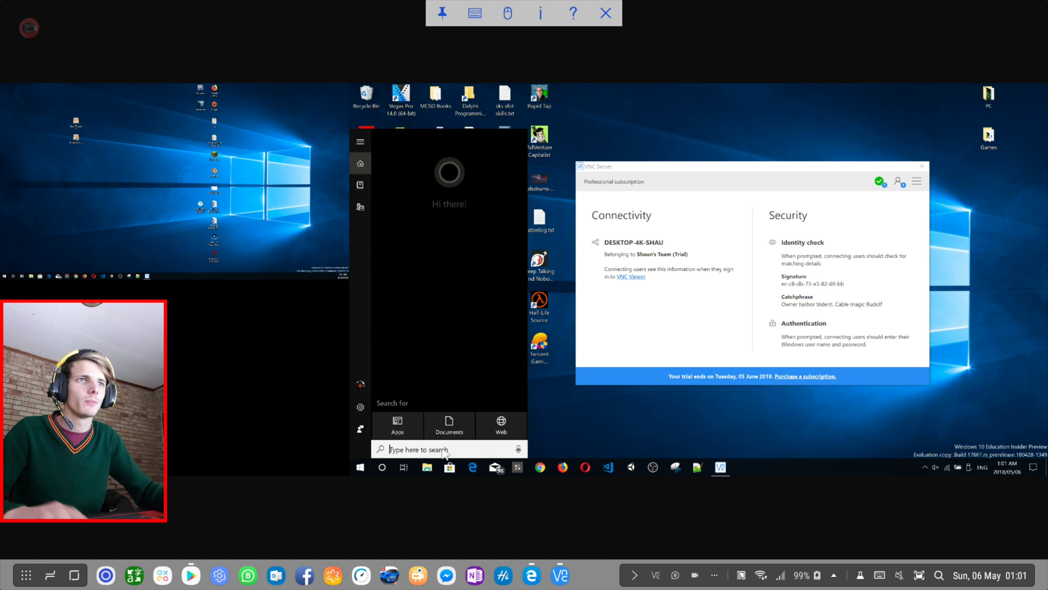
pyautogui.write('goo')
pyautogui.press('BackSpace')
pyautogui.press('BackSpace')
pyautogui.press('BackSpace')
pyautogui.click(620, 409)
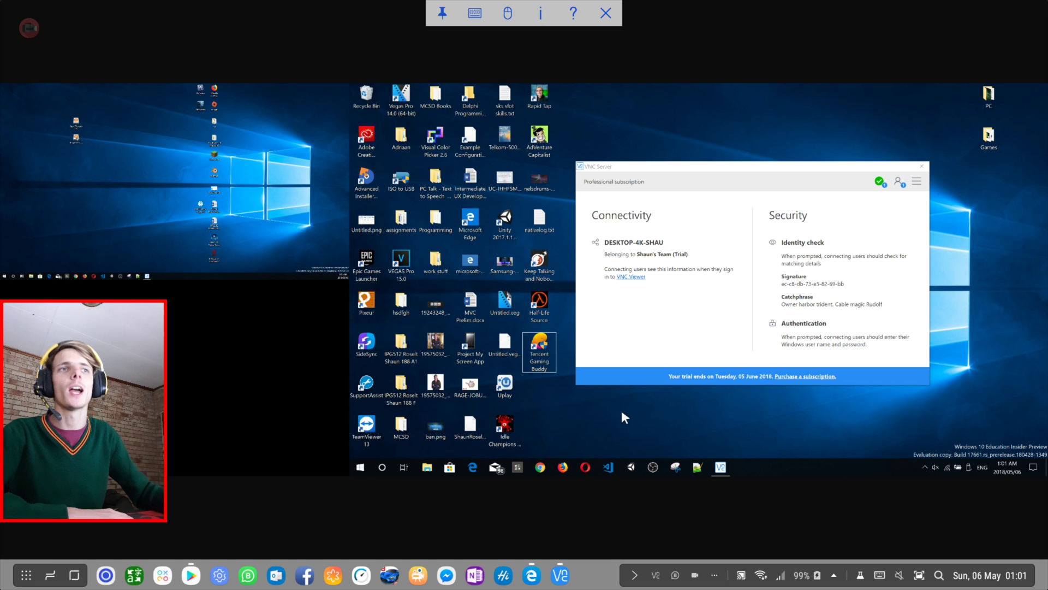
pyautogui.click(473, 468)
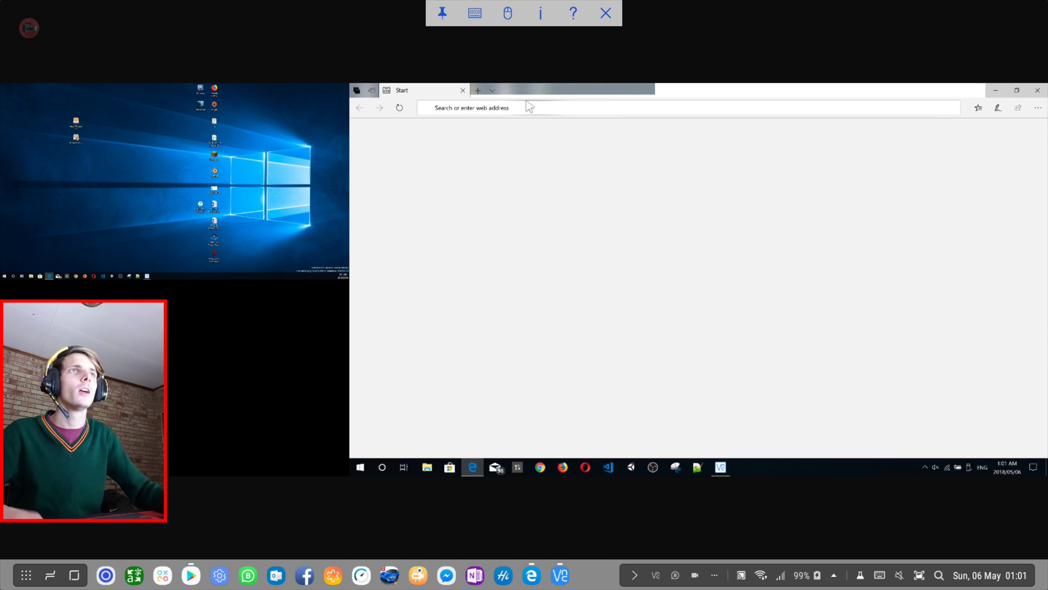
# Search a person's name in the remote Edge, correct its spelling, then close Edge.
pyautogui.click(503, 107)
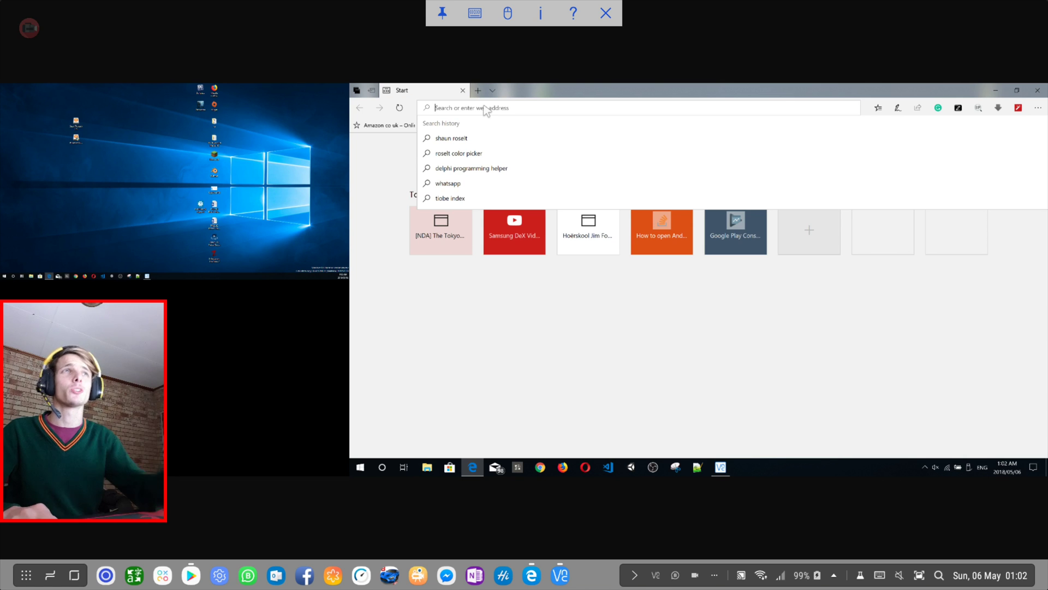
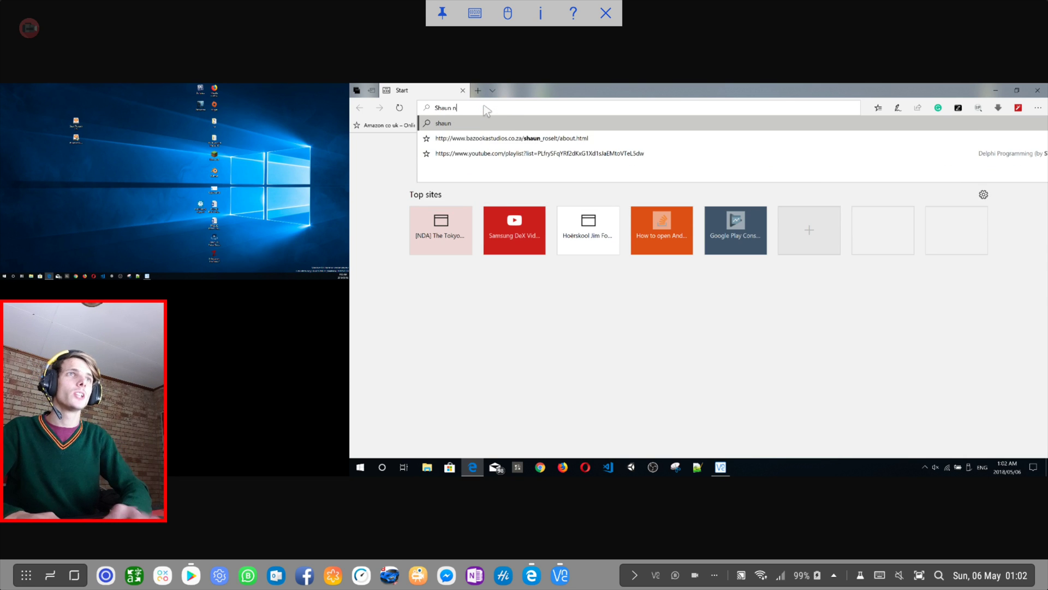
pyautogui.press('Return')
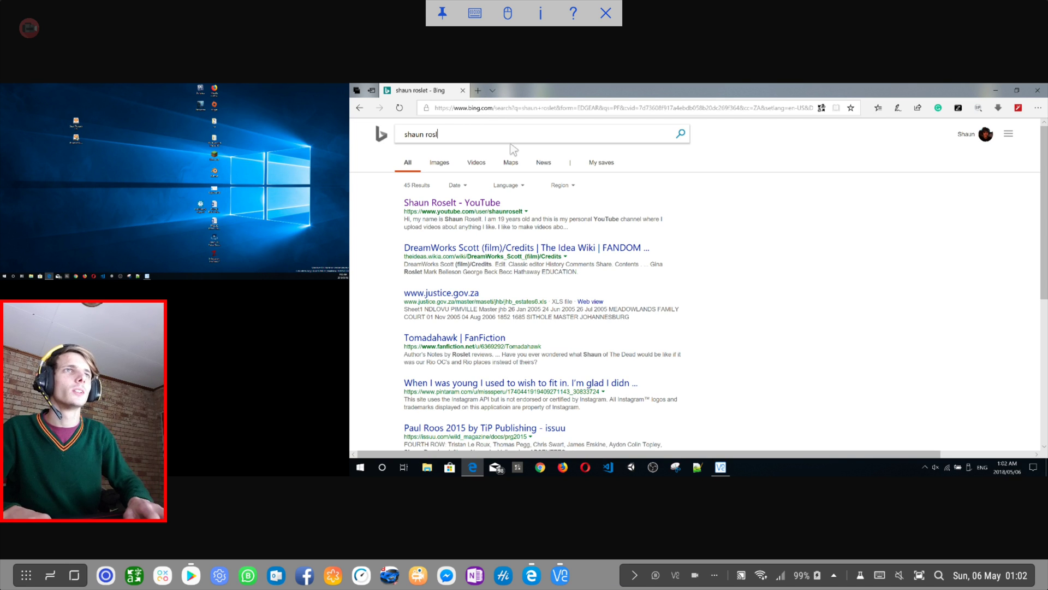
pyautogui.press('BackSpace')
pyautogui.write('elt')
pyautogui.press('Return')
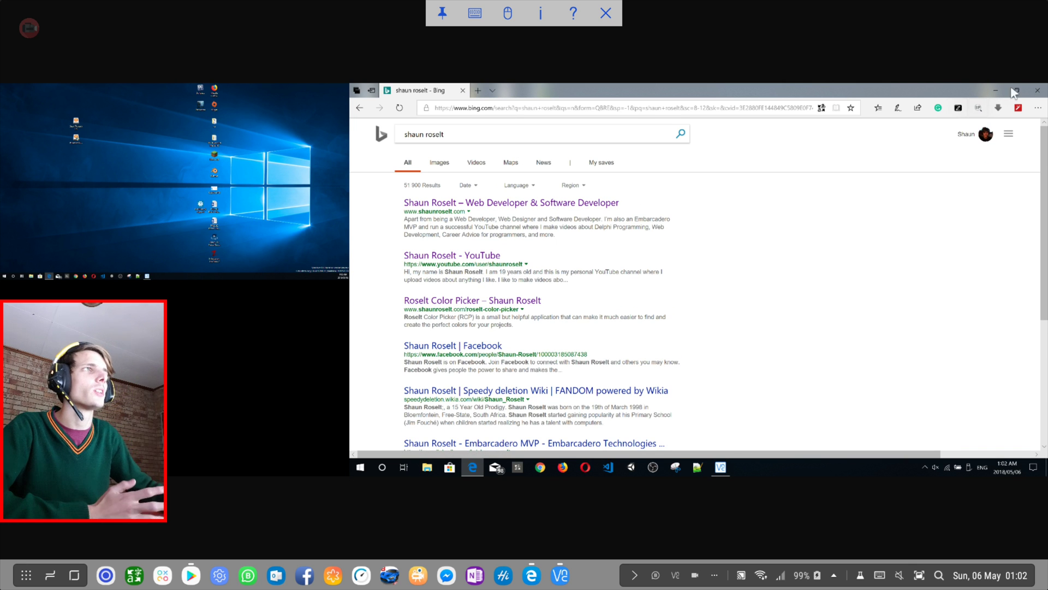
pyautogui.click(1038, 91)
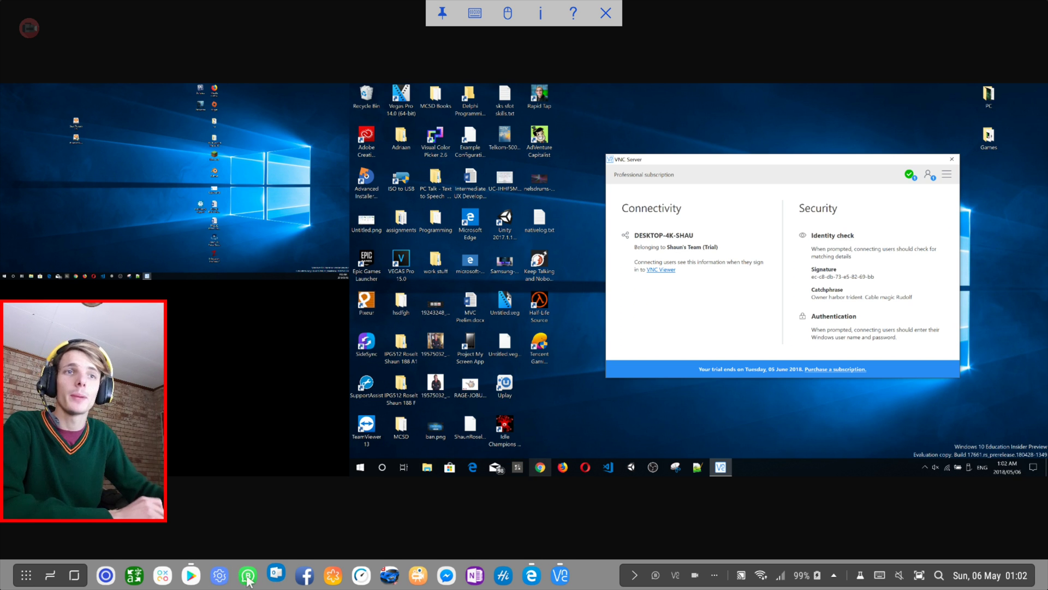
# Open VNC Viewer's Play Store page and scroll down to the feedback box.
pyautogui.click(191, 575)
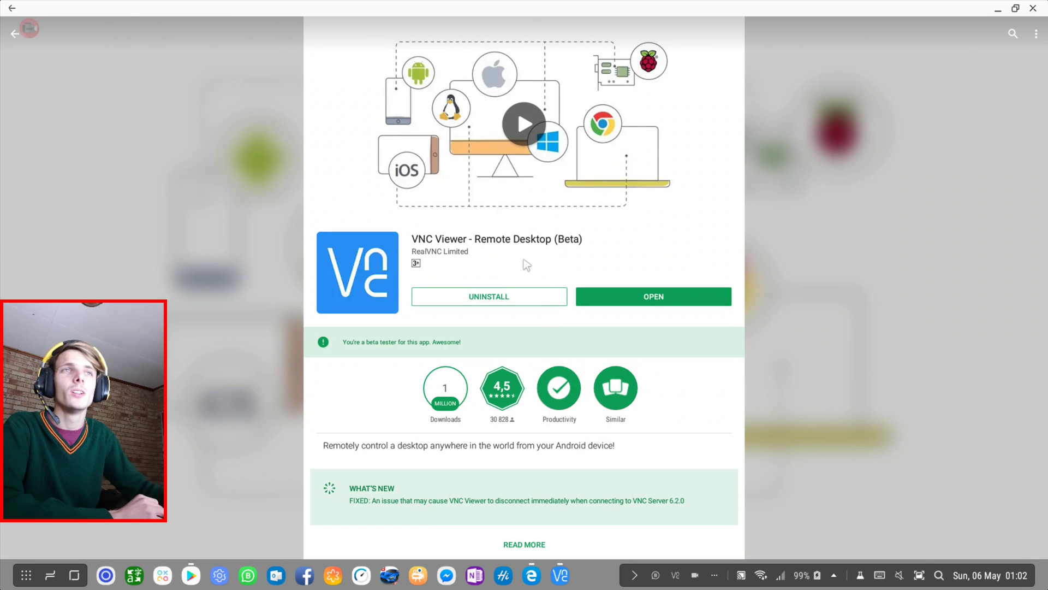
pyautogui.scroll(-8, 527, 266)
pyautogui.scroll(-2, 553, 345)
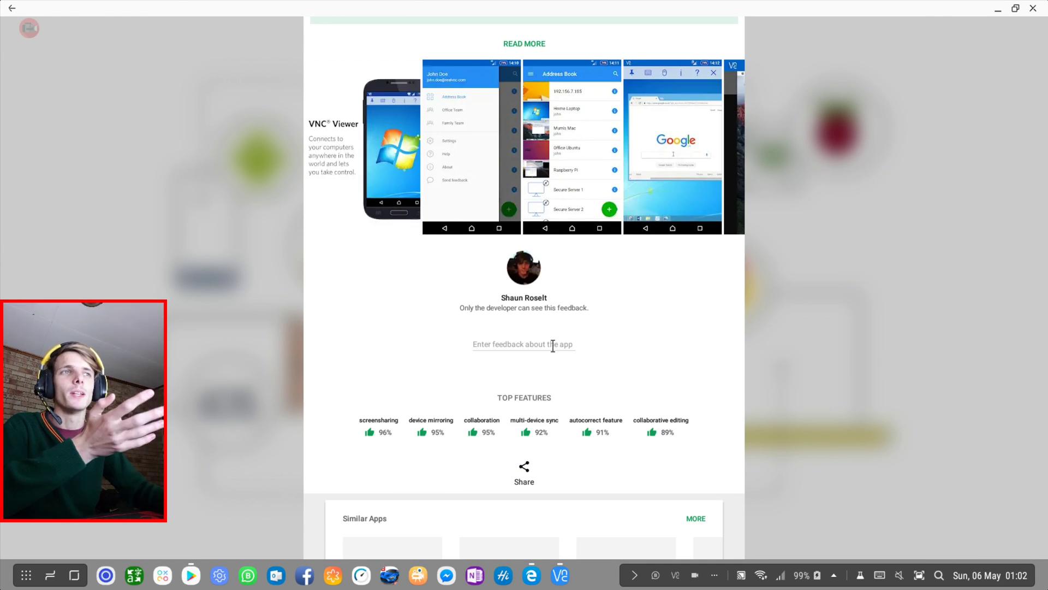
pyautogui.scroll(10, 473, 239)
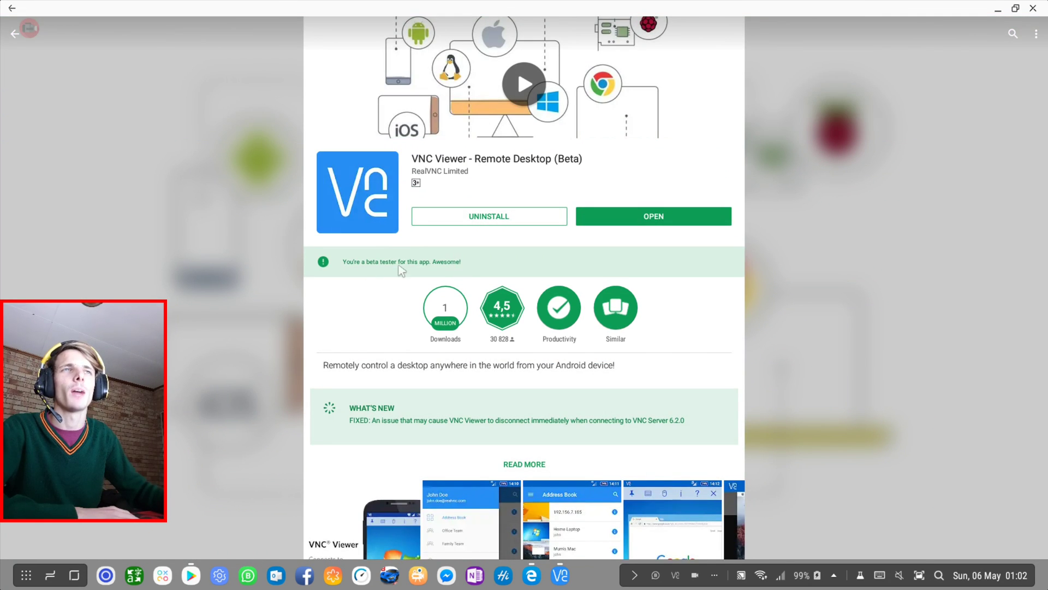
pyautogui.scroll(-10, 519, 243)
# Submit the feedback 'The app needs improvement on Samsung DeX.' to the developer.
pyautogui.click(520, 84)
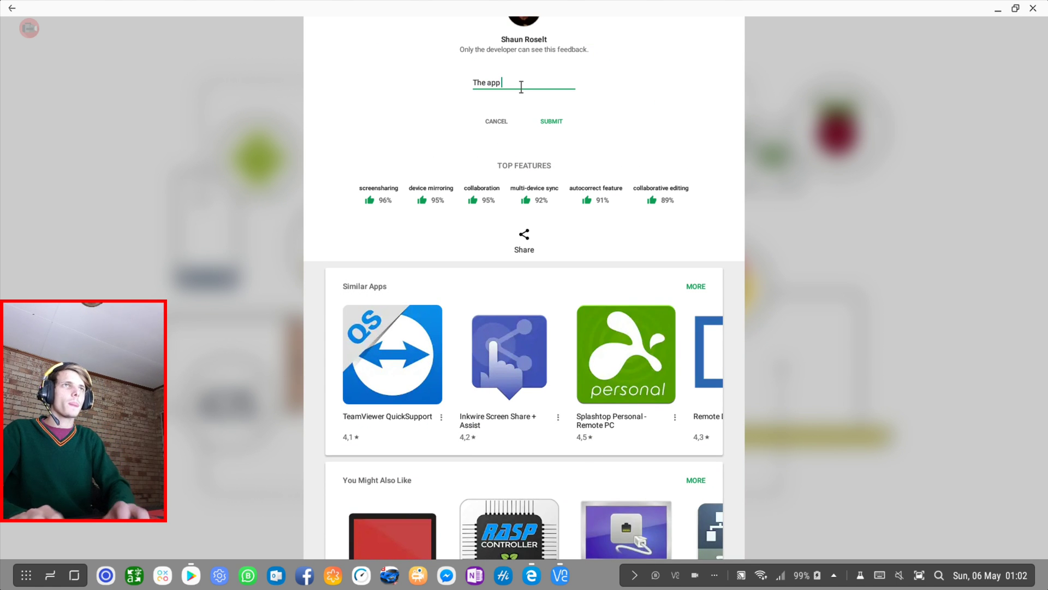
pyautogui.write("The app doesn't wor")
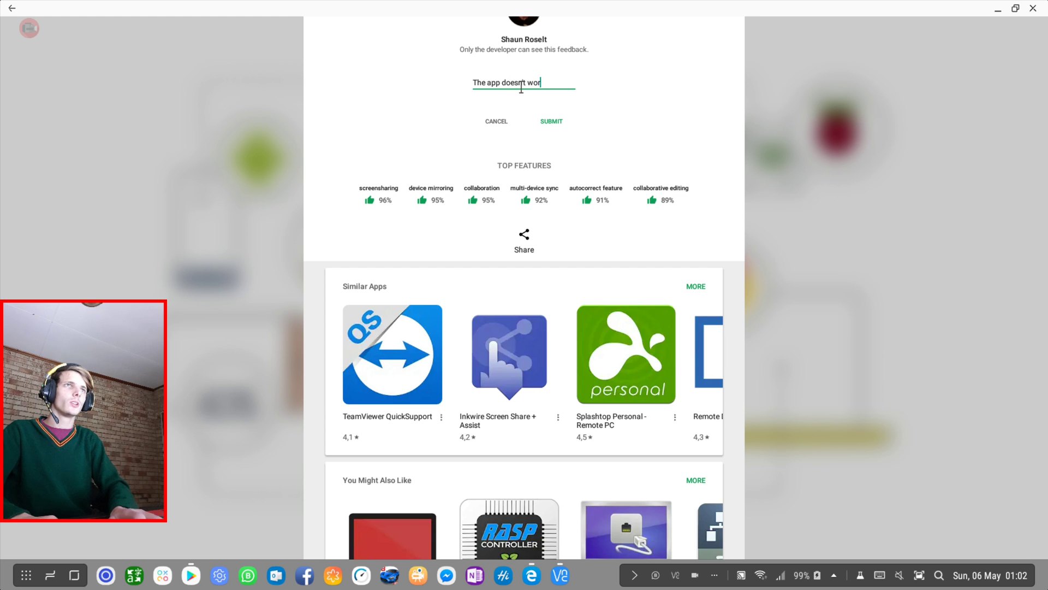
pyautogui.press('BackSpace')
pyautogui.press('BackSpace')
pyautogui.press('BackSpace')
pyautogui.press('BackSpace')
pyautogui.press('BackSpace')
pyautogui.press('BackSpace')
pyautogui.press('BackSpace')
pyautogui.press('BackSpace')
pyautogui.press('BackSpace')
pyautogui.press('BackSpace')
pyautogui.press('BackSpace')
pyautogui.write('could')
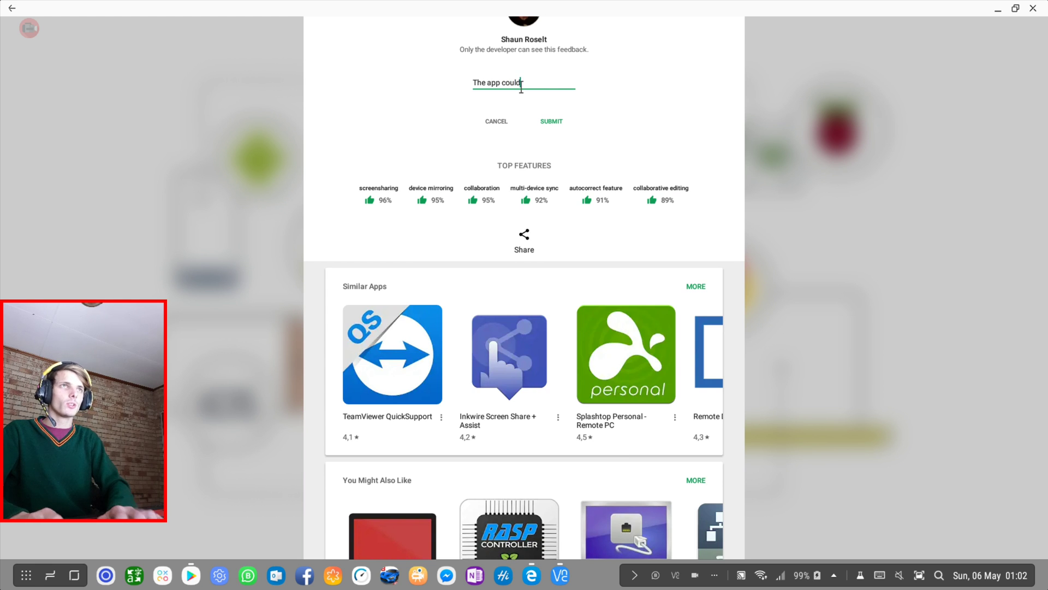
pyautogui.press('BackSpace')
pyautogui.press('BackSpace')
pyautogui.press('BackSpace')
pyautogui.press('BackSpace')
pyautogui.press('BackSpace')
pyautogui.write('ne')
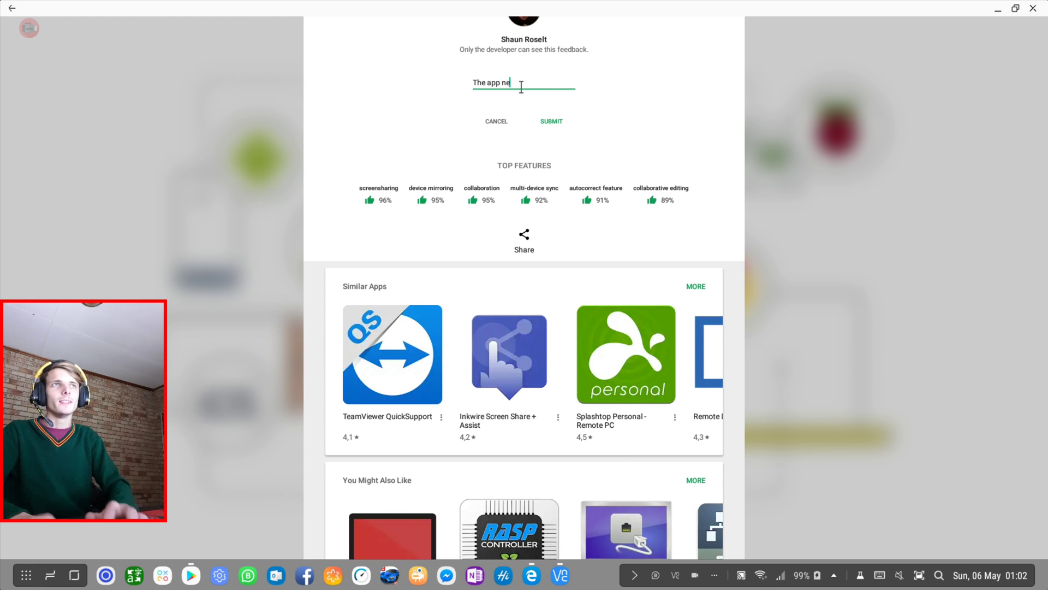
pyautogui.write('eds improve')
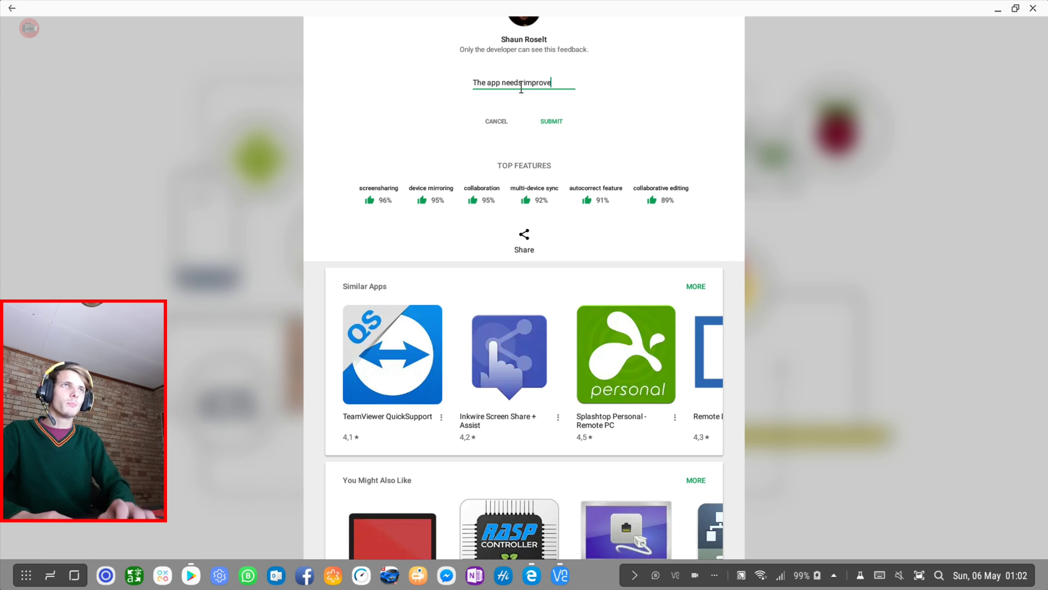
pyautogui.write('ment onS')
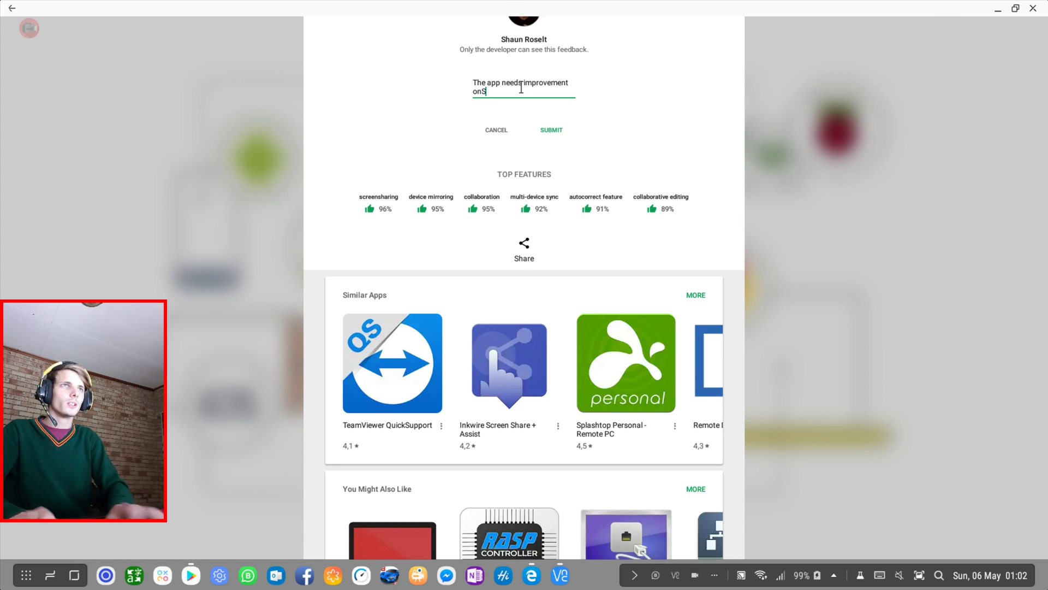
pyautogui.write('am,s')
pyautogui.write('ung DeX.')
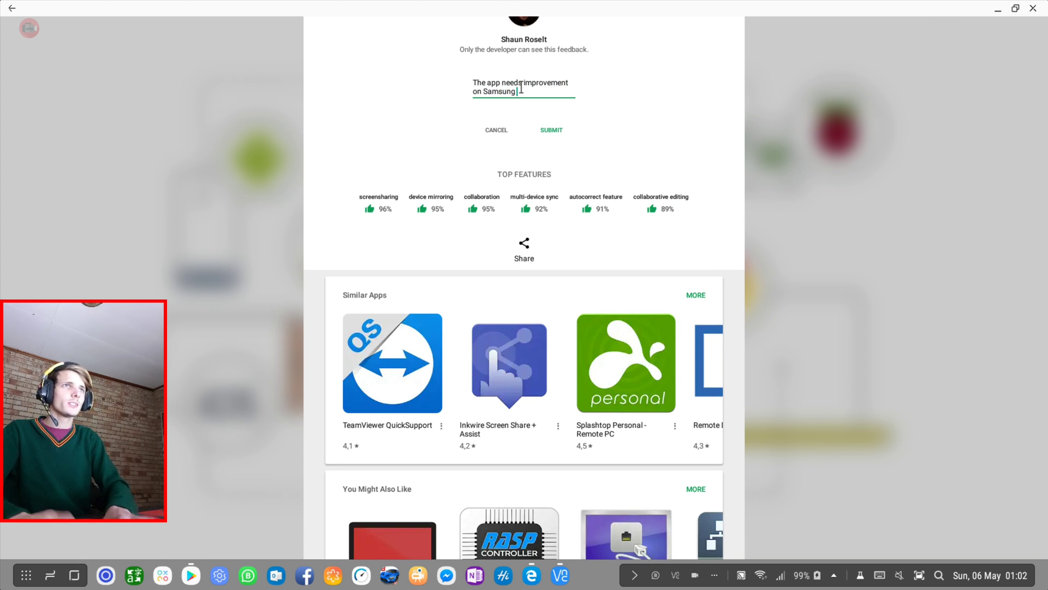
pyautogui.click(551, 129)
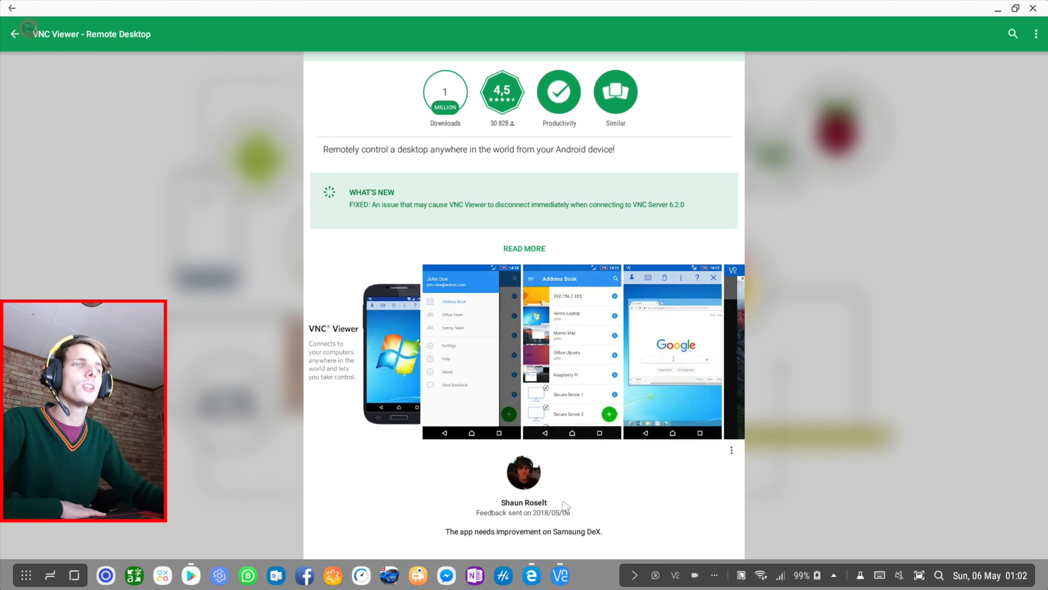
# Return to the VNC session from the DeX taskbar and unpin the VNC toolbar so it auto-hides.
pyautogui.click(560, 575)
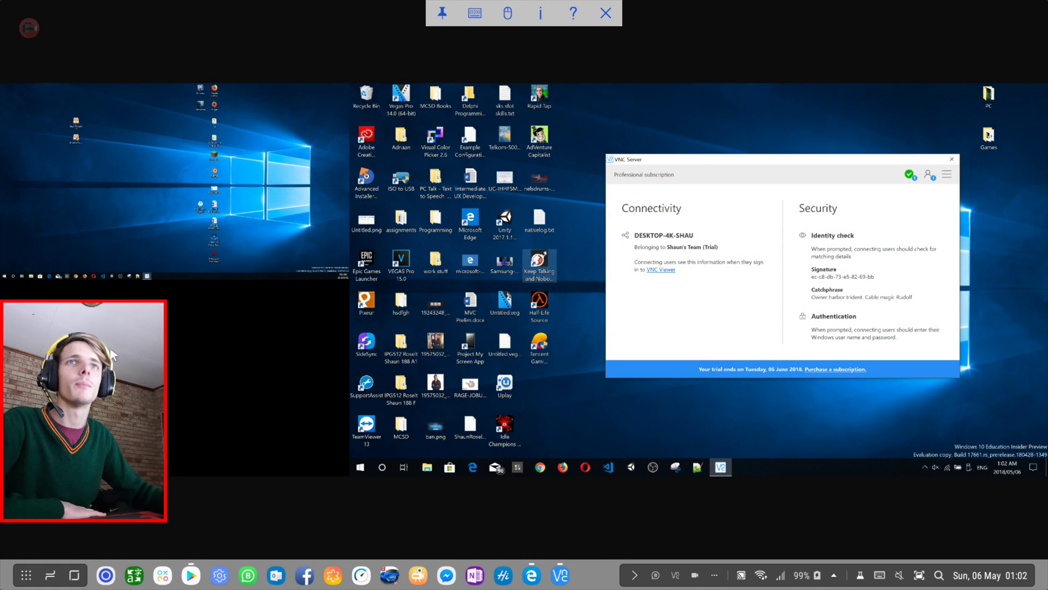
pyautogui.moveTo(126, 348); pyautogui.dragTo(143, 336)
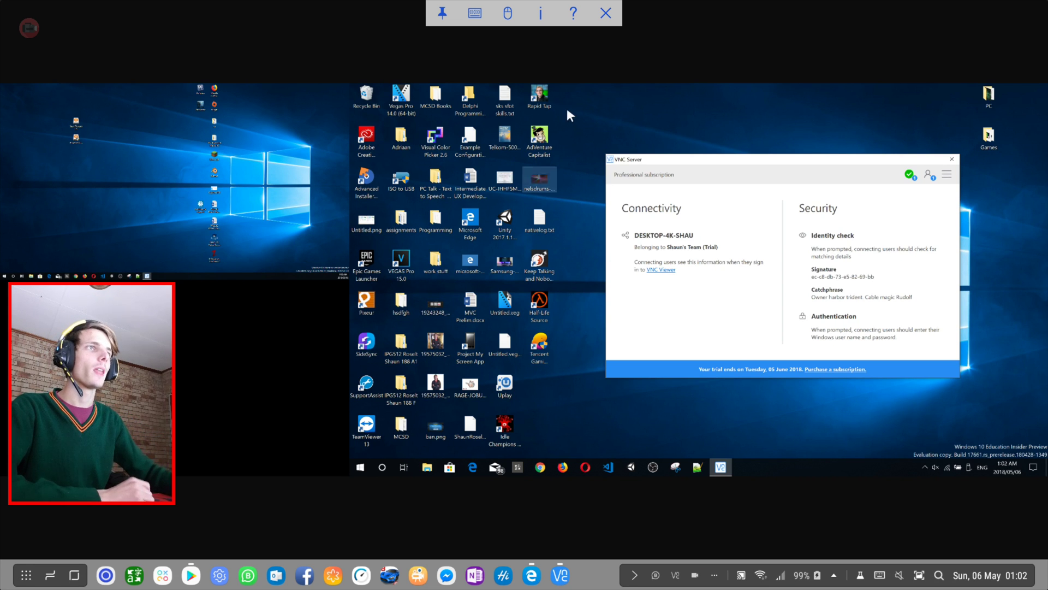
pyautogui.click(445, 15)
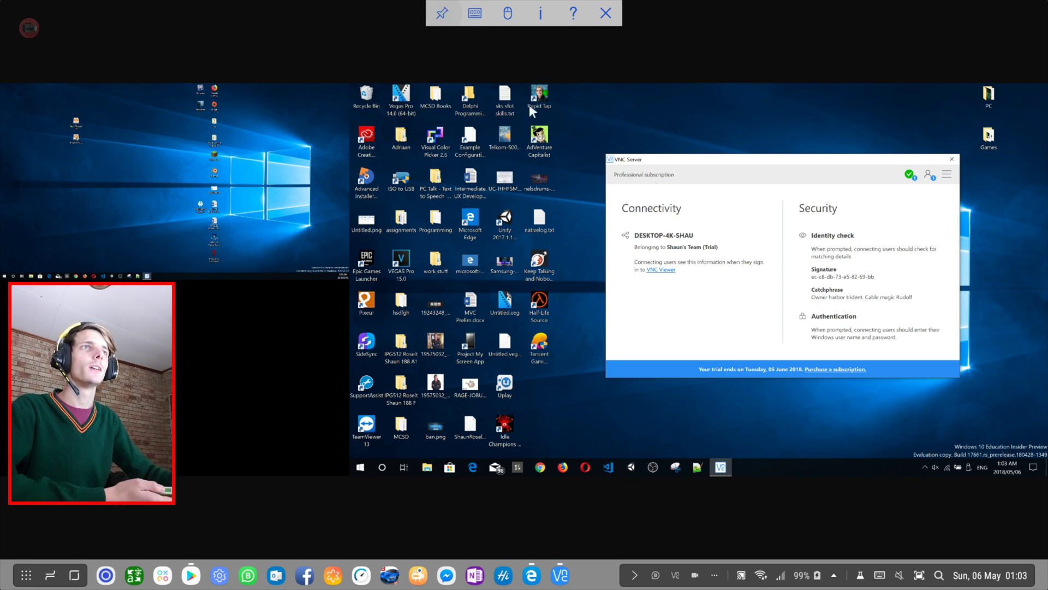